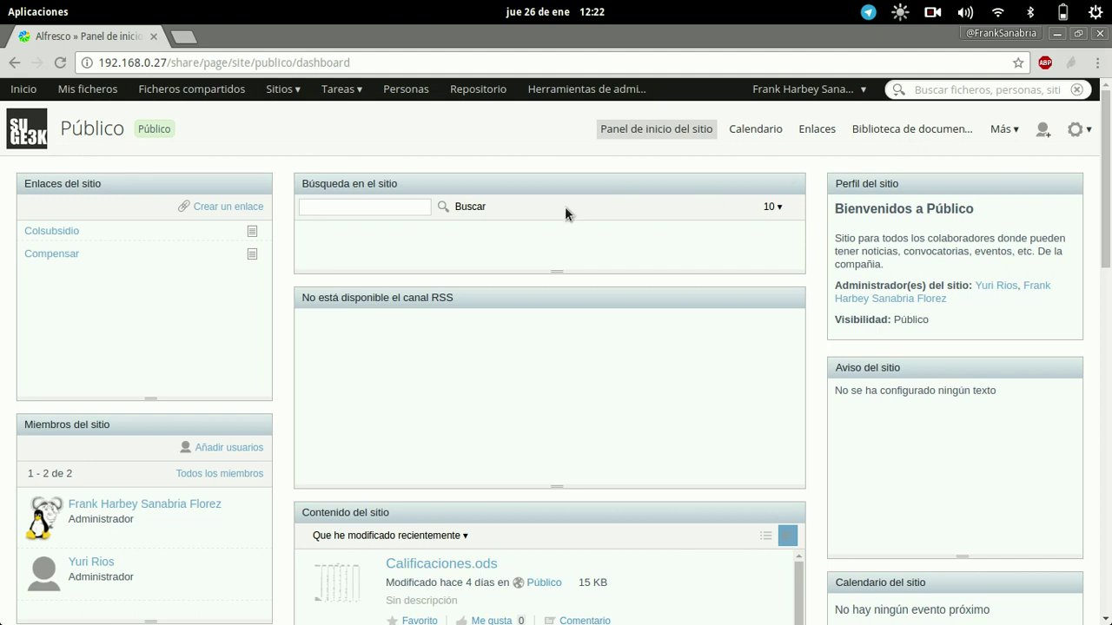
Bring up the link menu for the admin tools on the Público site dashboard.
right_click(566, 89)
In a new tab, search Usuarios with '%' to list all 3 accounts, then return to Público.
click(599, 99)
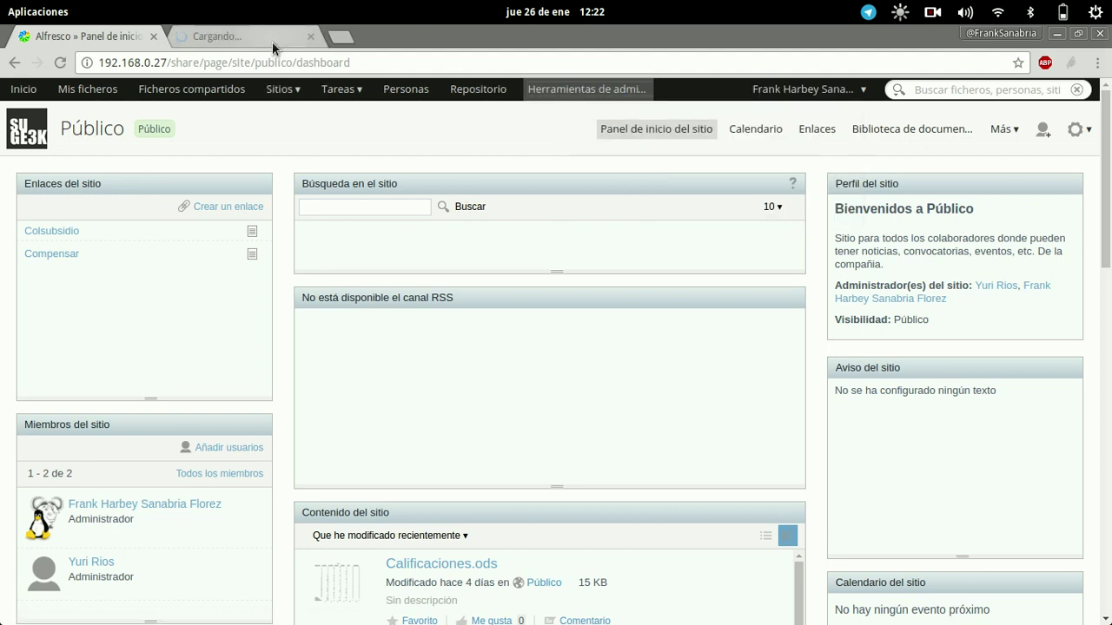
click(272, 41)
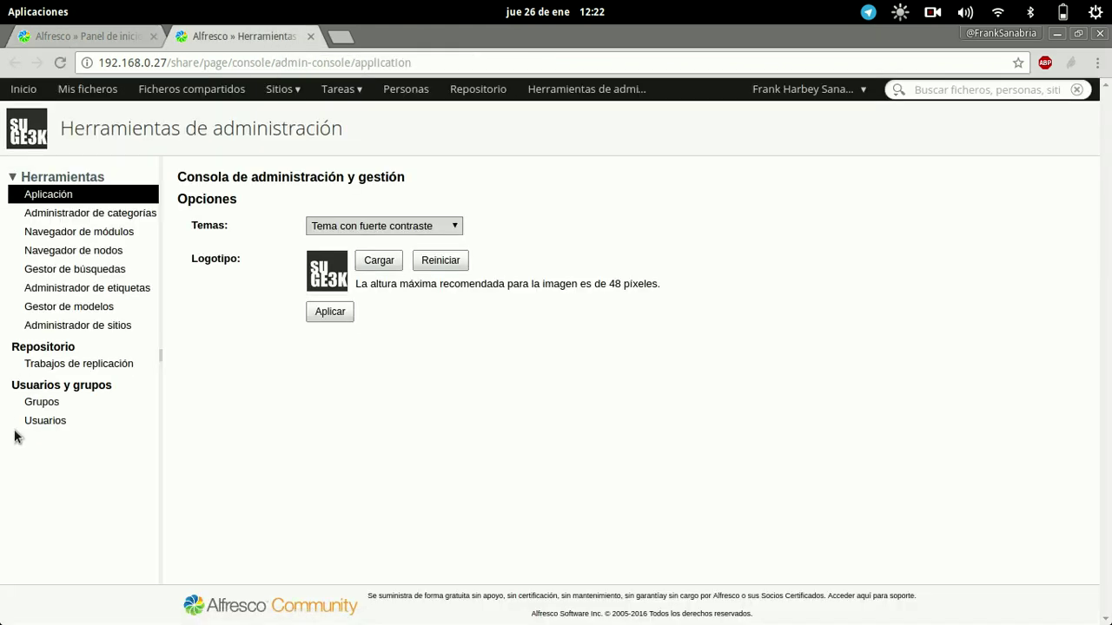
click(40, 423)
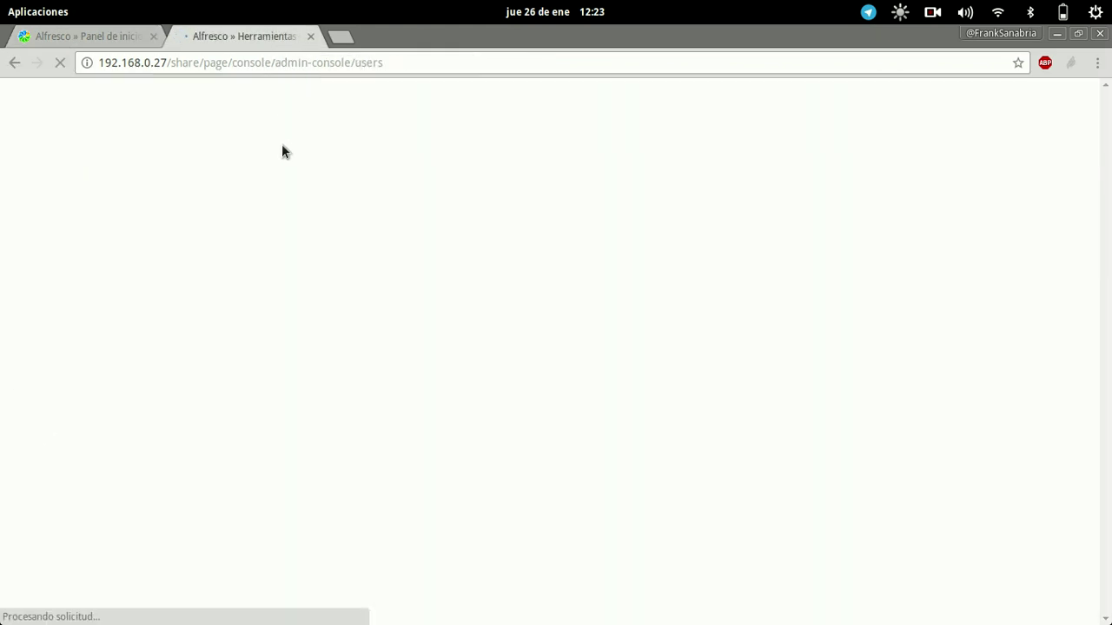
click(239, 200)
text(%)
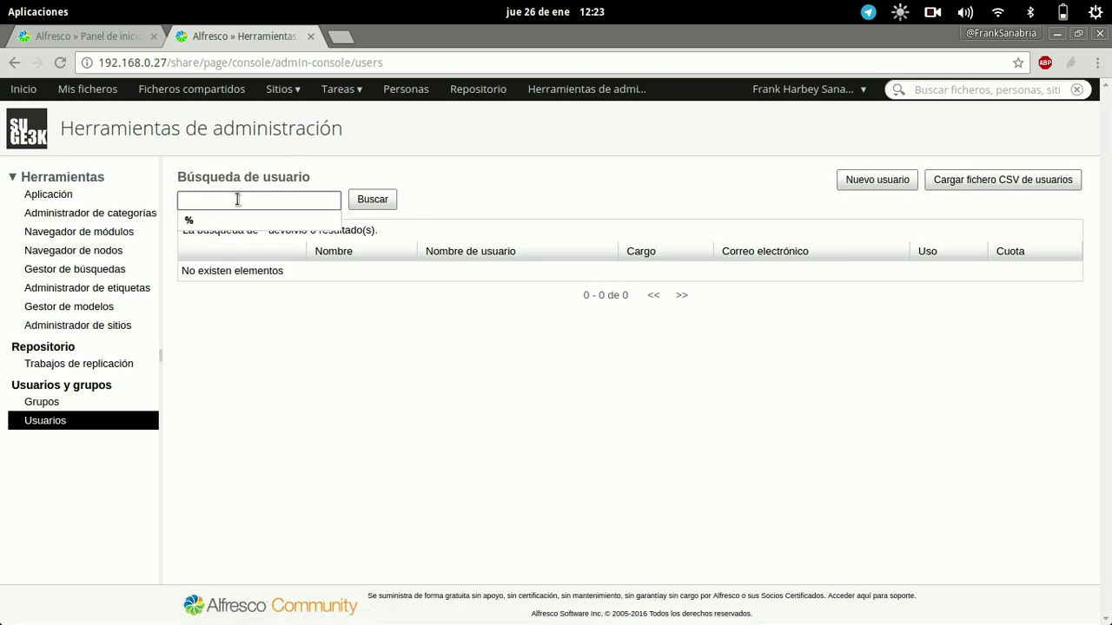
click(370, 200)
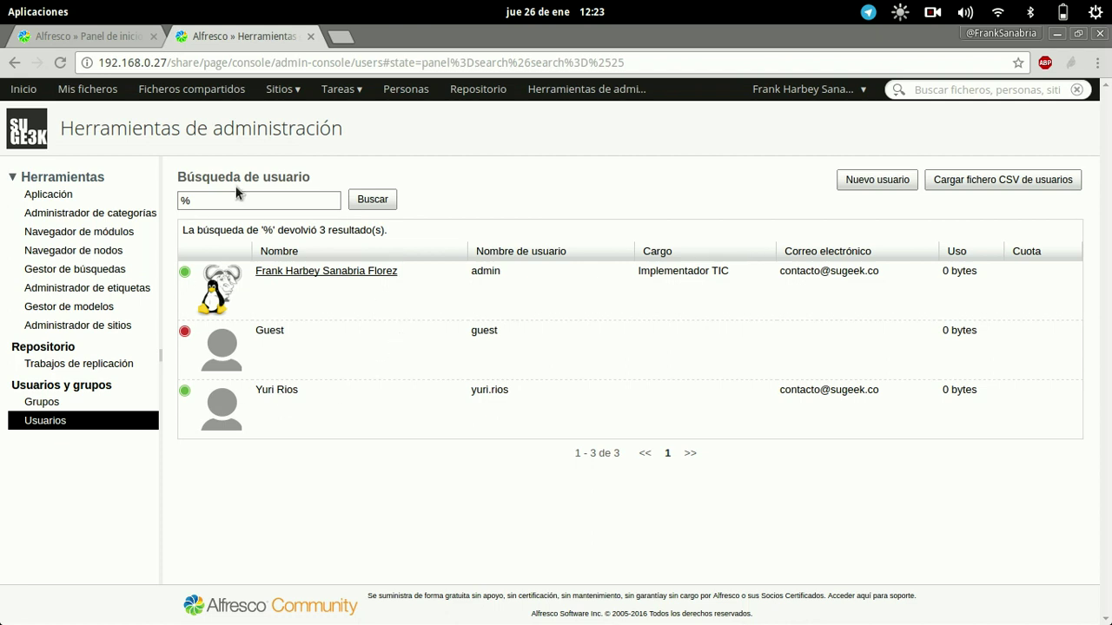
click(79, 36)
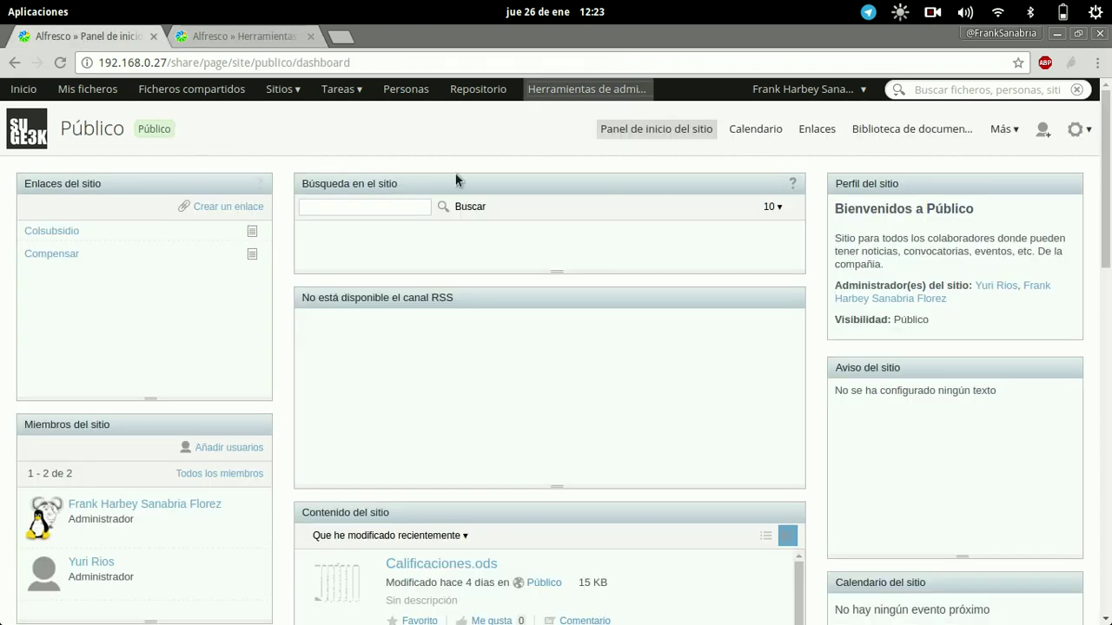
Open Público's Añadir usuarios page, checking the admin user list before coming back.
click(1042, 130)
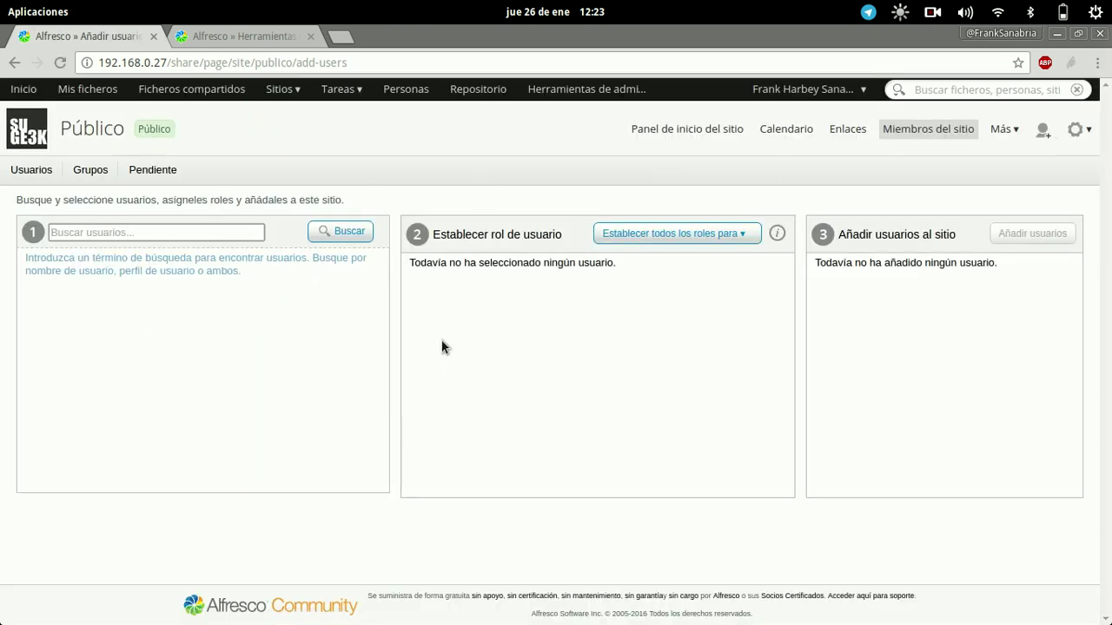
click(188, 229)
click(291, 39)
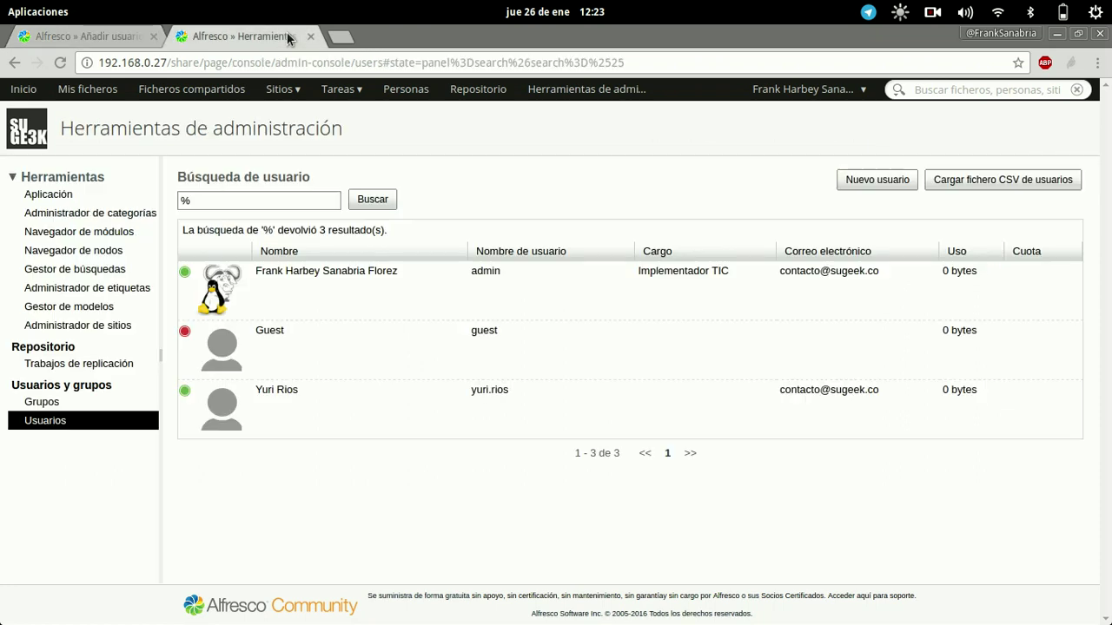
click(87, 37)
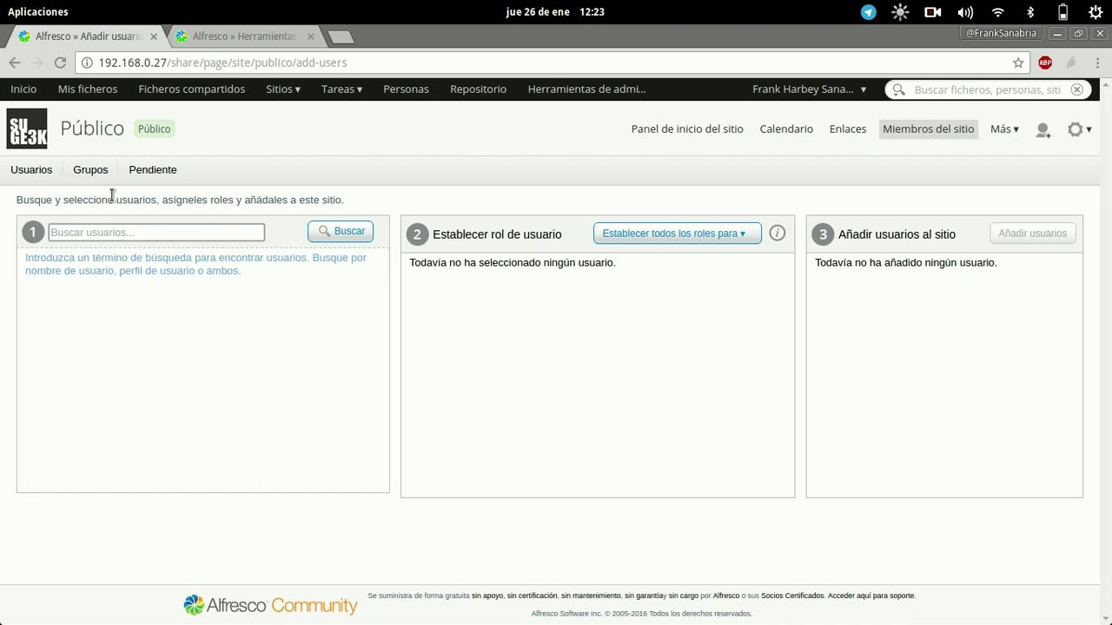
mouse_move(42, 615)
Browse the SFTP server from / to /opt/alfresco-community/tomcat/shared/classes and select alfresco-global.properties.
key(alt+Tab)
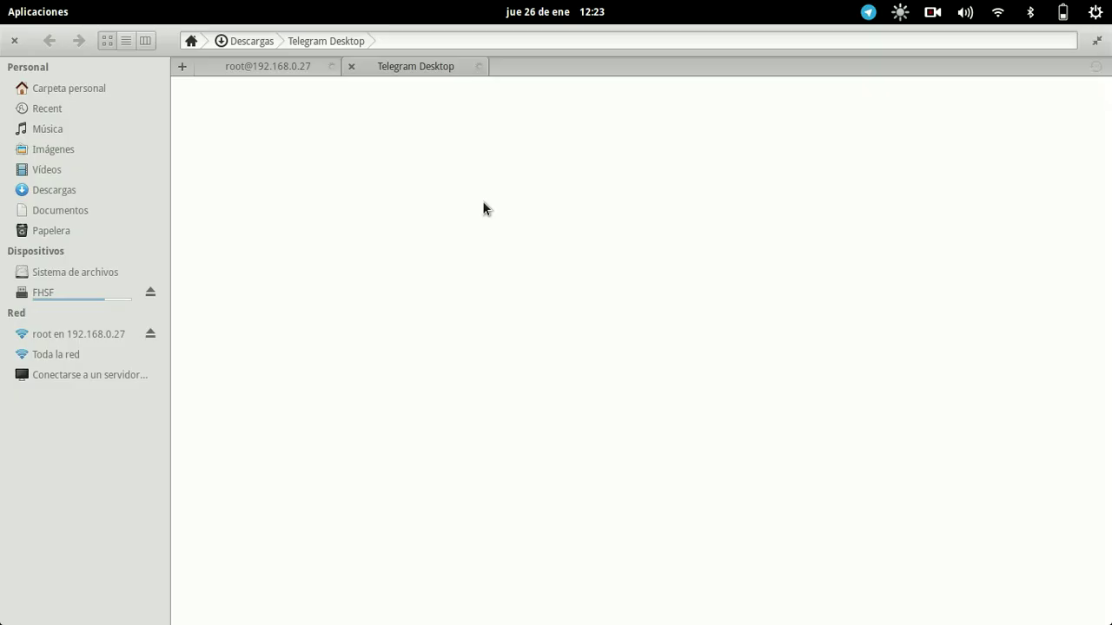
click(119, 374)
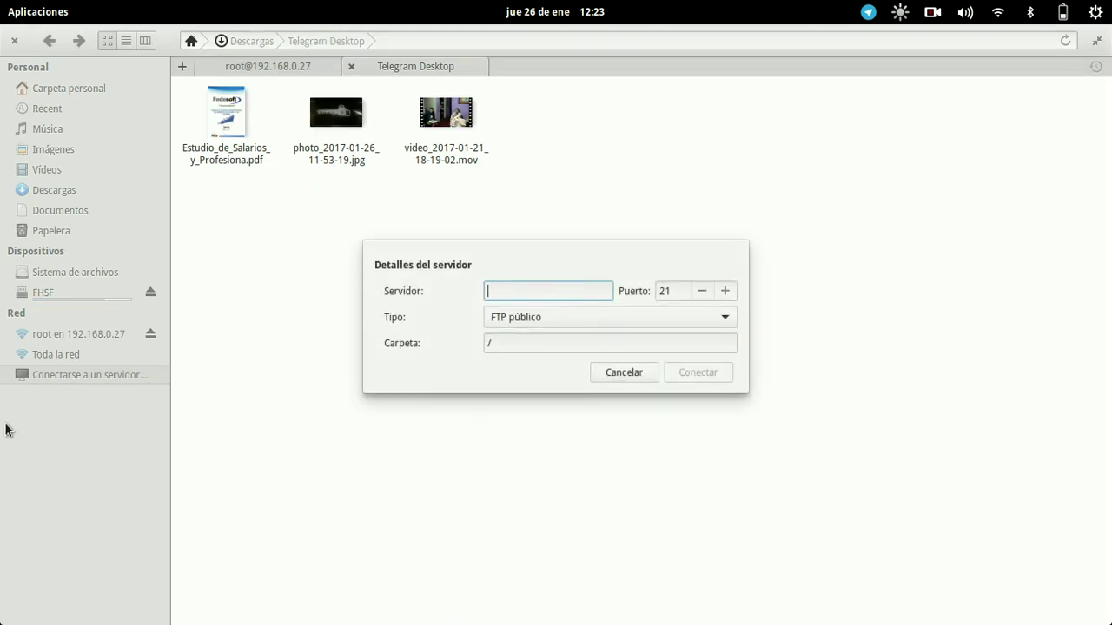
key(Escape)
click(74, 333)
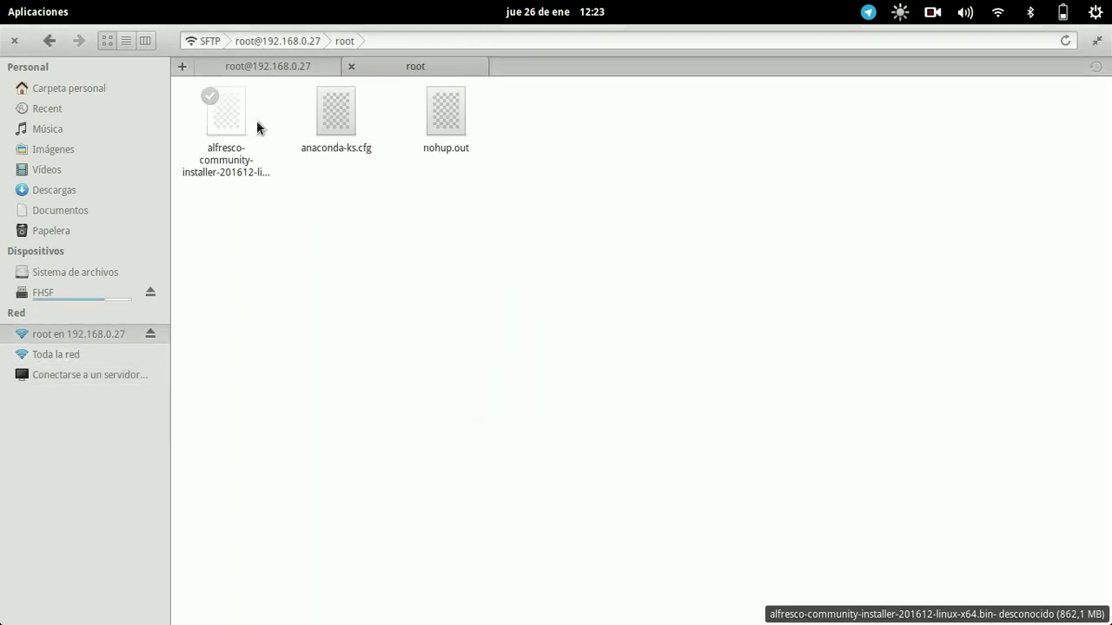
click(397, 41)
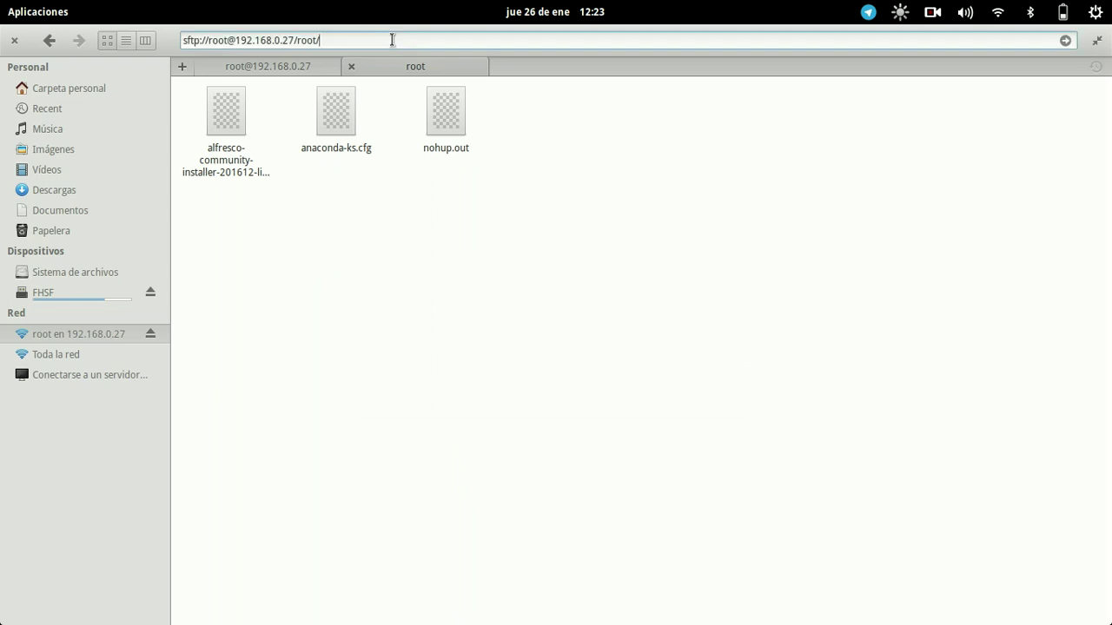
key(BackSpace)
key(BackSpace)
key(BackSpace)
key(BackSpace)
key(BackSpace)
key(Return)
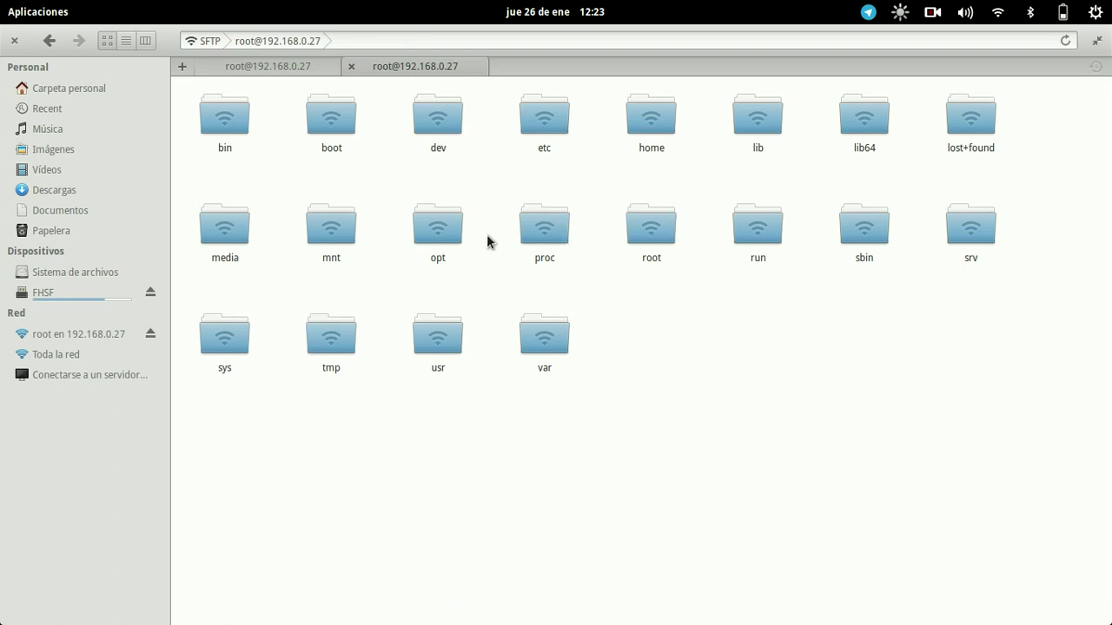
click(449, 232)
click(208, 116)
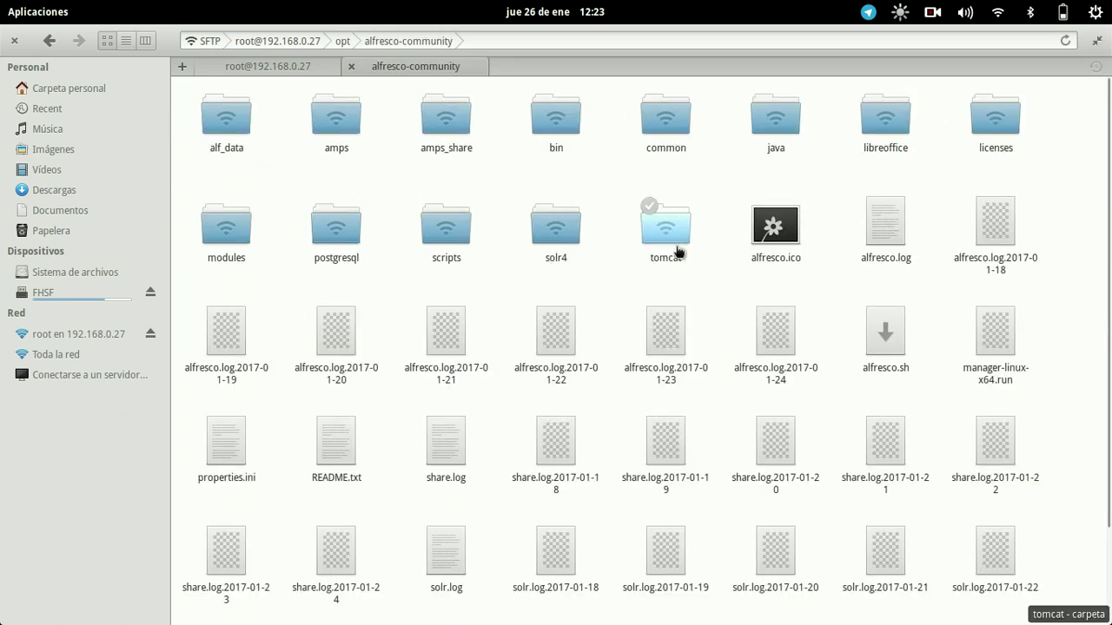
click(674, 247)
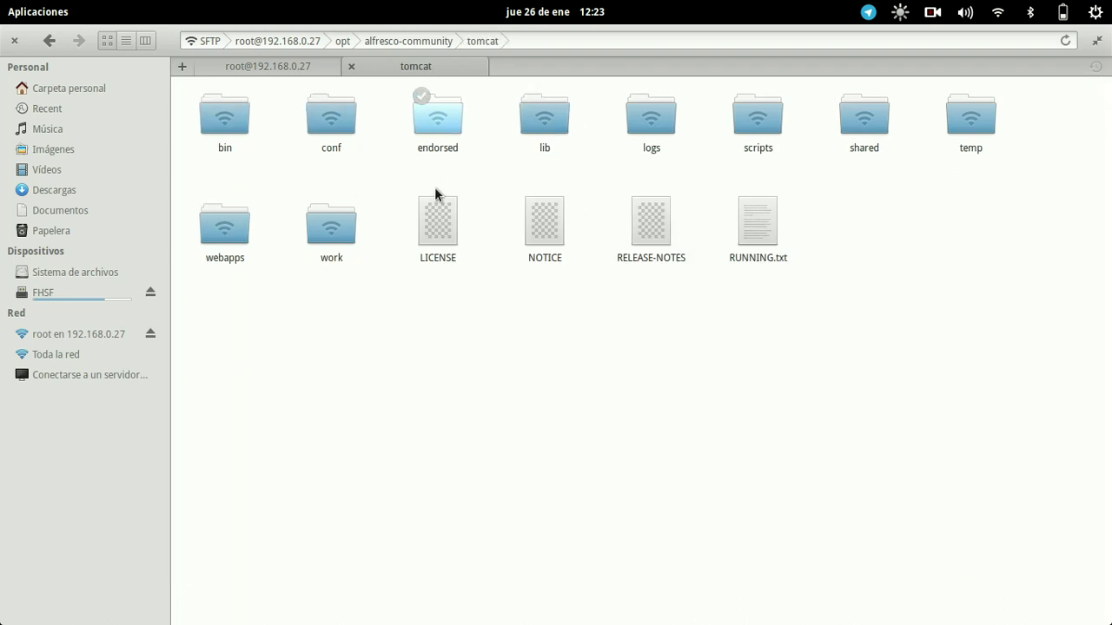
click(876, 138)
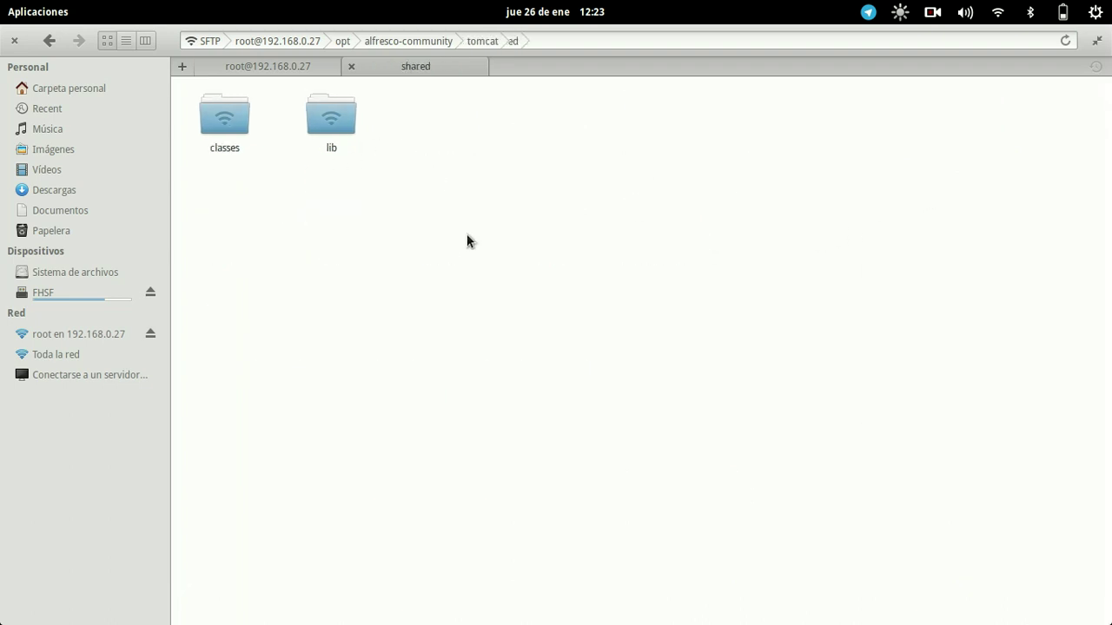
click(228, 129)
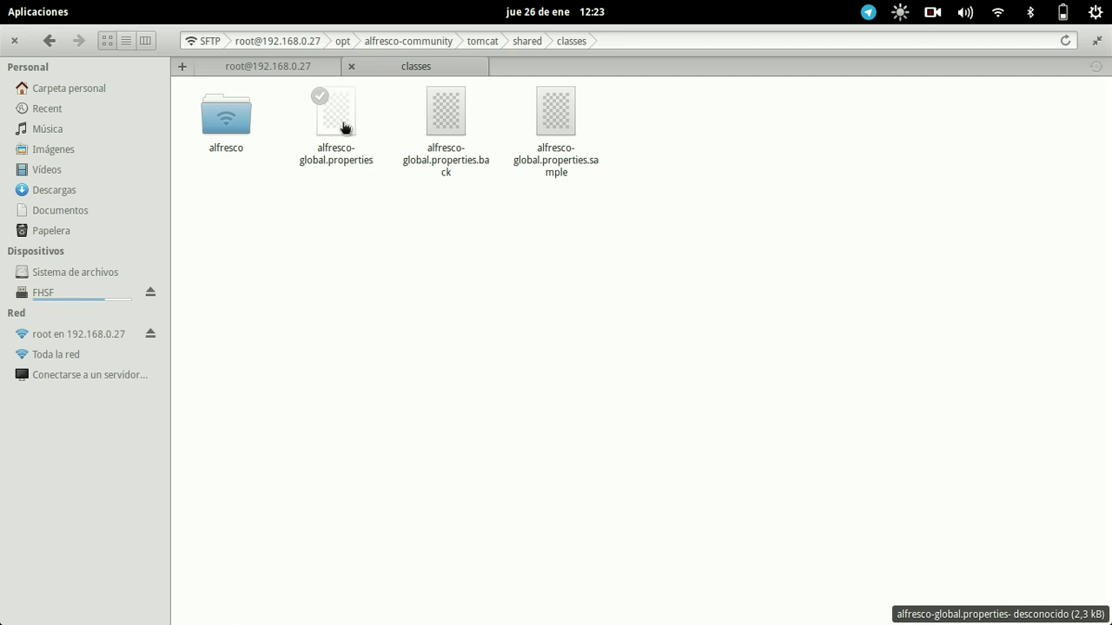
click(344, 128)
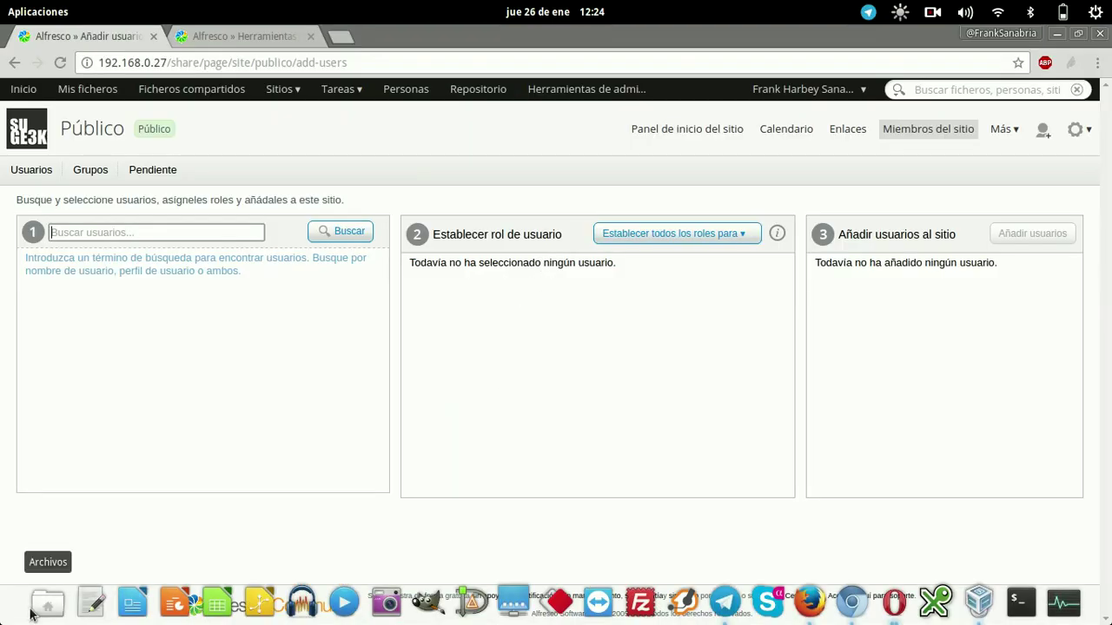
Reopen the server's files and navigate again to shared/classes, selecting alfresco-global.properties.
click(664, 345)
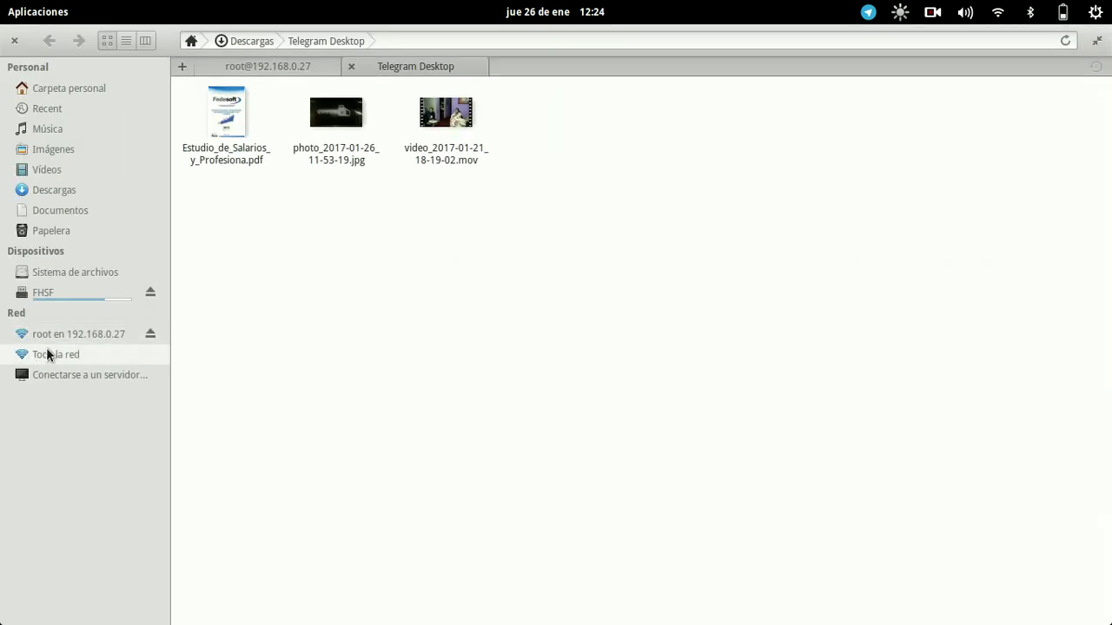
click(54, 334)
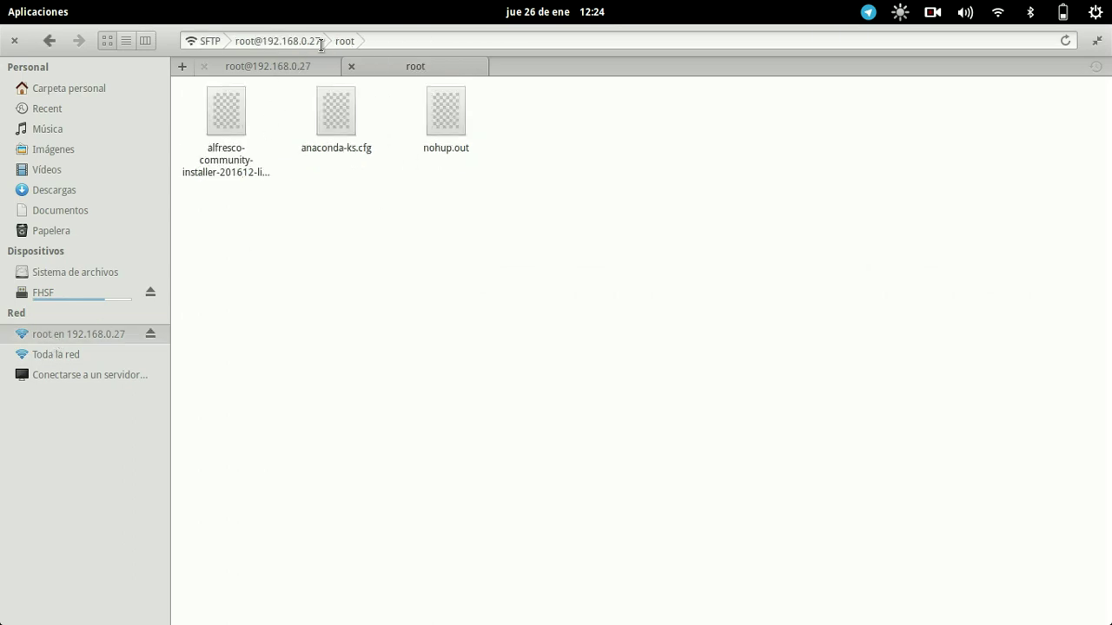
click(423, 40)
key(BackSpace)
key(BackSpace)
key(BackSpace)
key(BackSpace)
key(BackSpace)
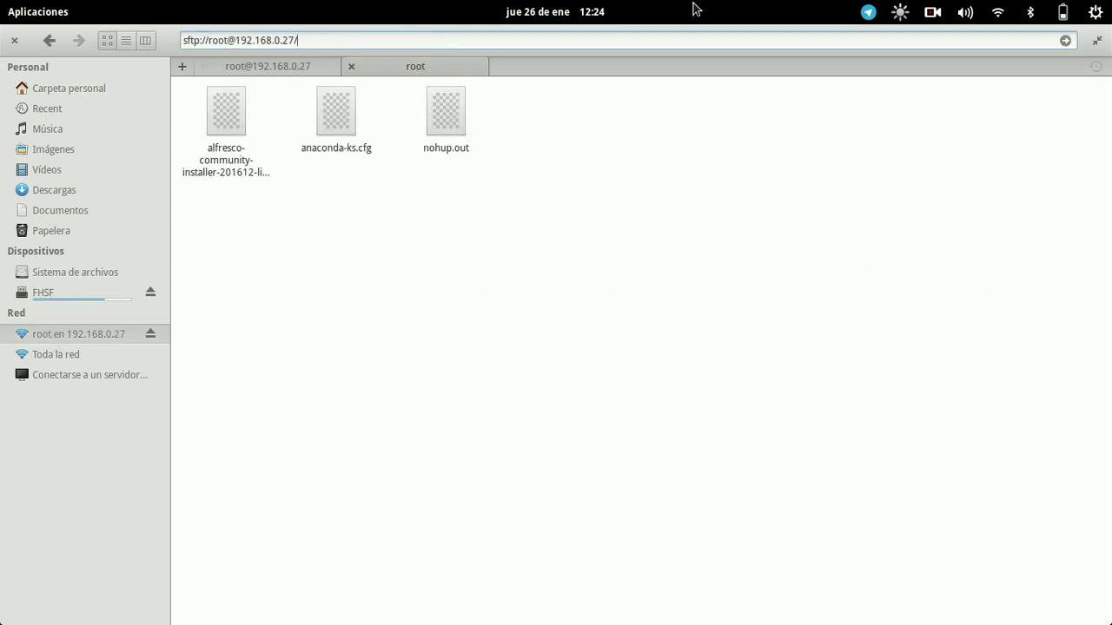
key(Return)
double_click(440, 249)
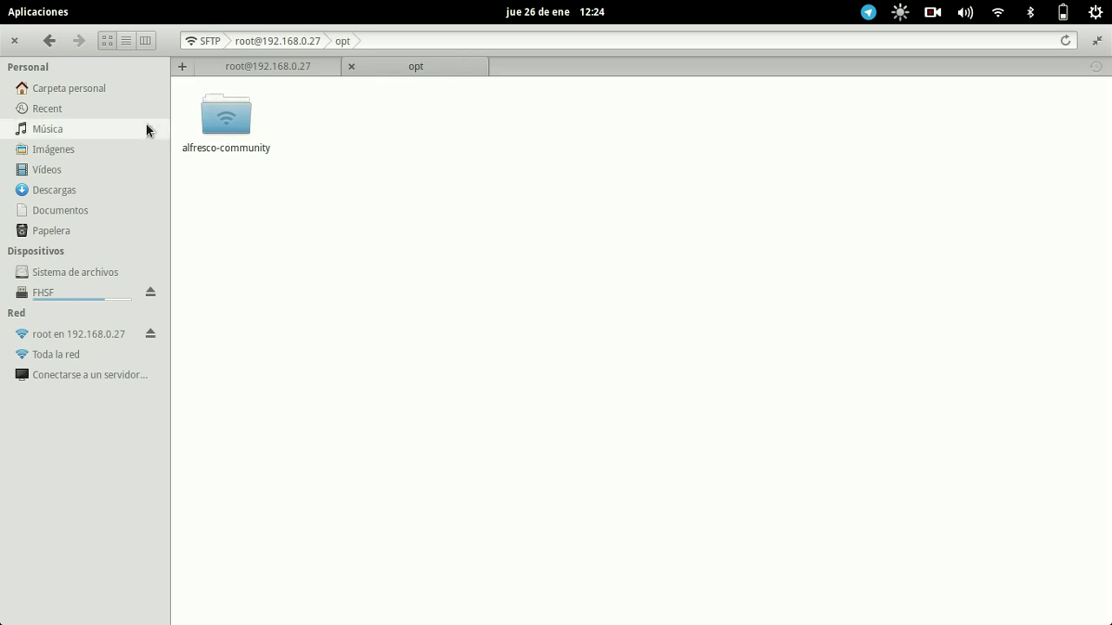
click(209, 129)
double_click(208, 129)
double_click(659, 225)
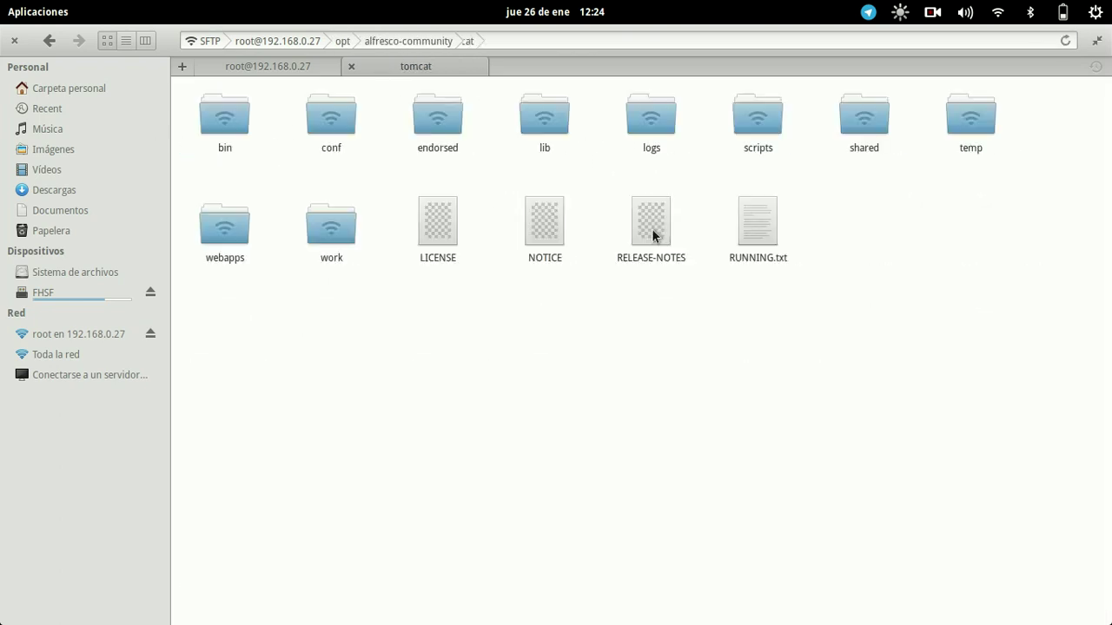
double_click(865, 118)
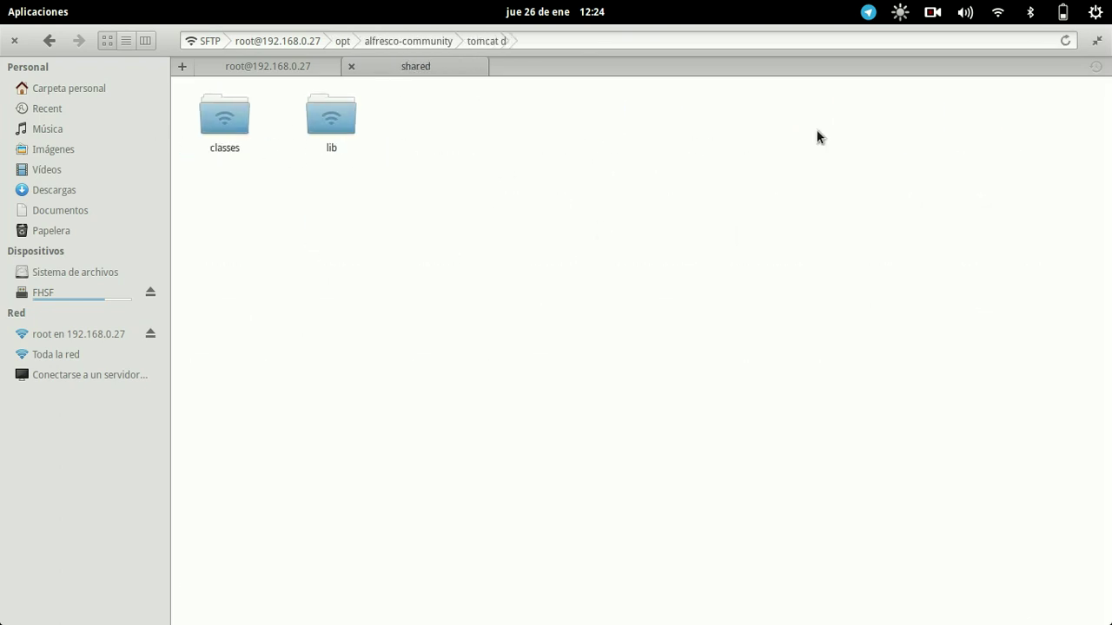
double_click(249, 128)
click(339, 138)
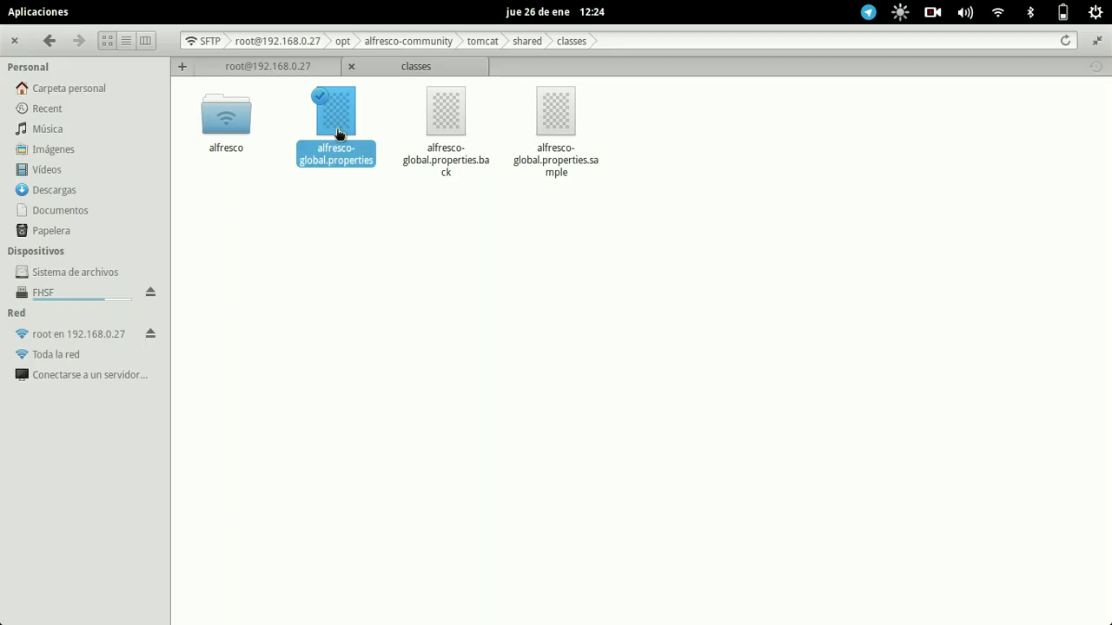
Open alfresco-global.properties and change notification.email.siteinvite on line 90 from false to true.
key(Return)
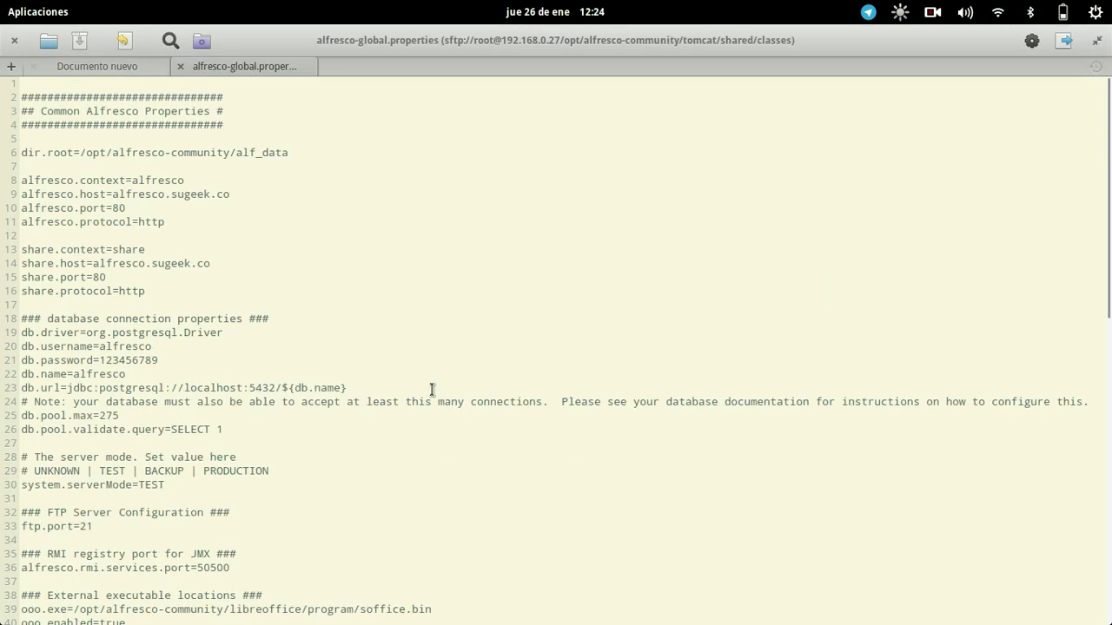
scroll(352, 304, down, 2)
scroll(256, 503, down, 13)
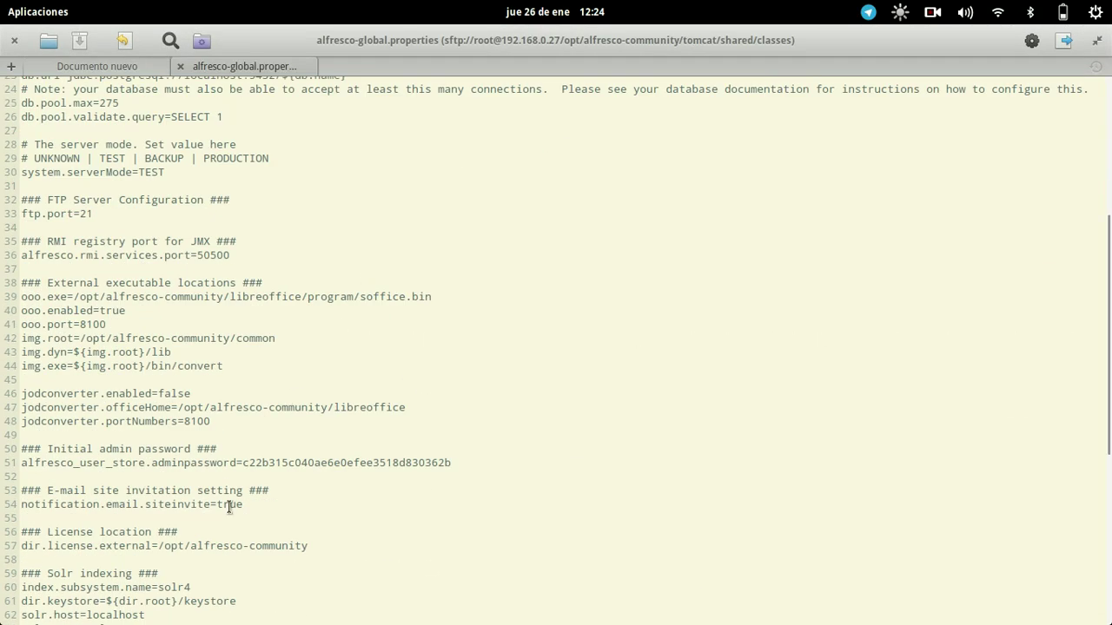
scroll(249, 444, down, 2)
click(242, 467)
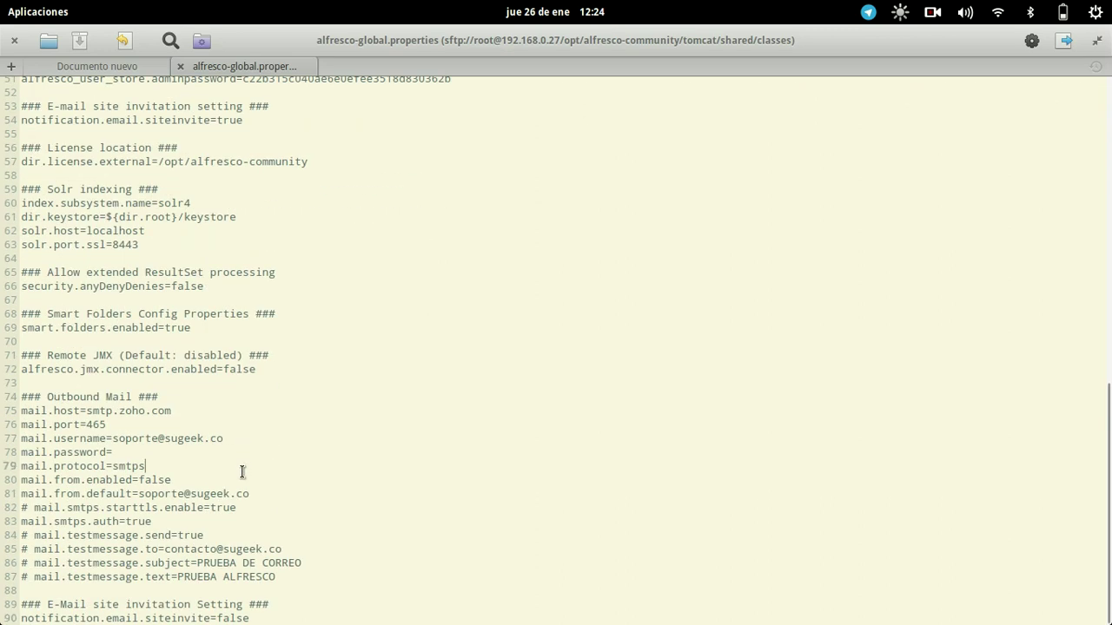
key(Down)
key(Down)
key(Down)
key(Down)
key(Down)
key(Down)
key(Down)
key(Down)
key(Down)
key(Down)
key(Down)
key(Down)
key(shift+End)
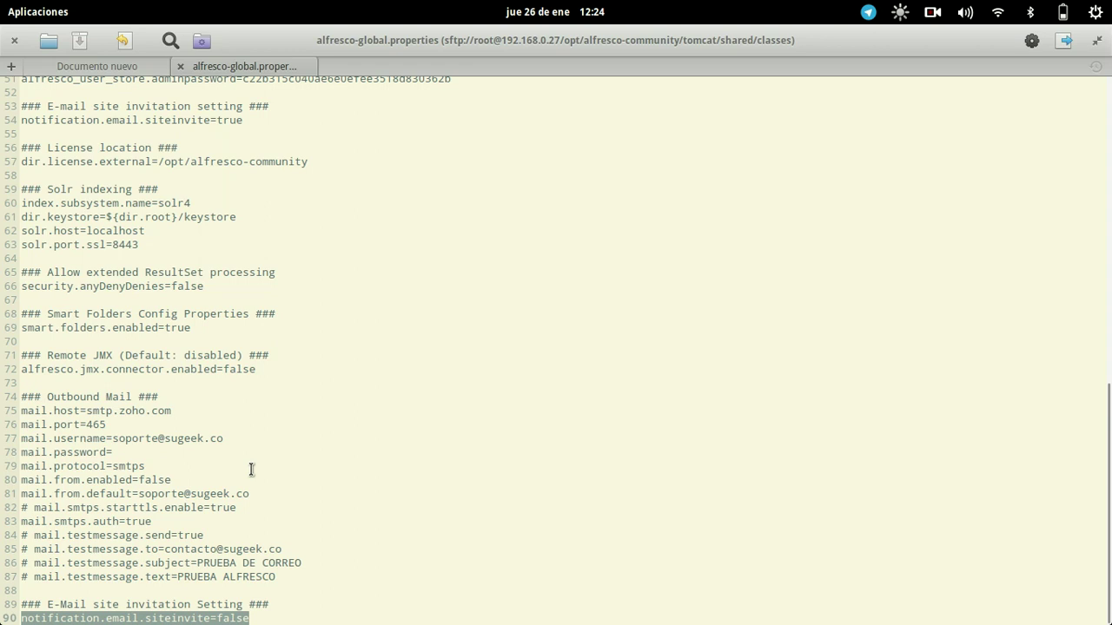
key(End)
key(BackSpace)
key(BackSpace)
key(BackSpace)
key(BackSpace)
key(BackSpace)
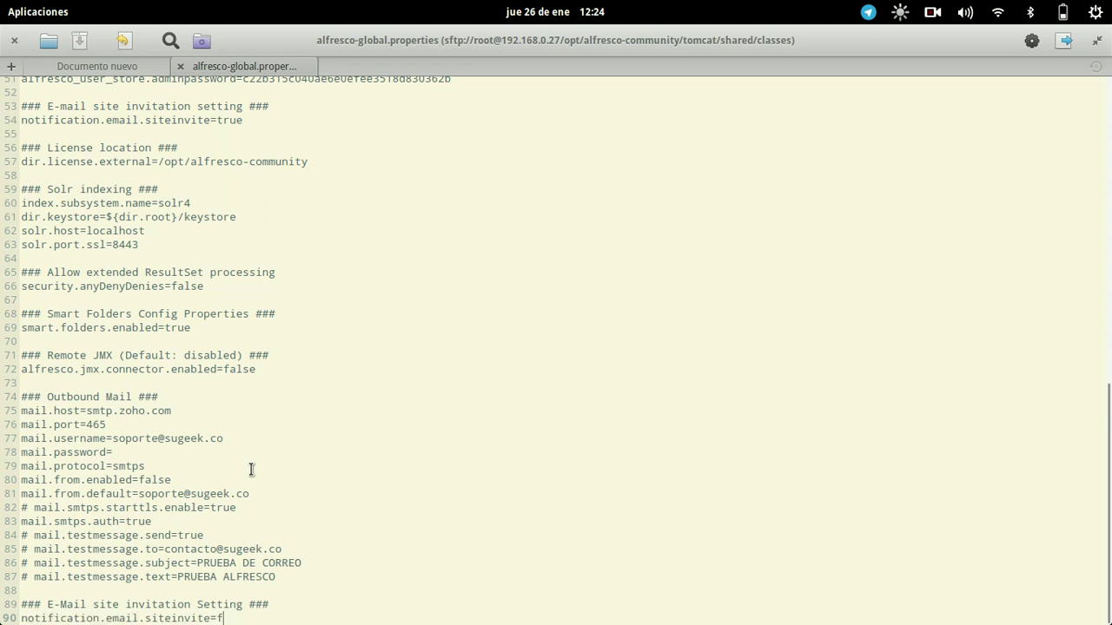
text(true)
mouse_move(480, 614)
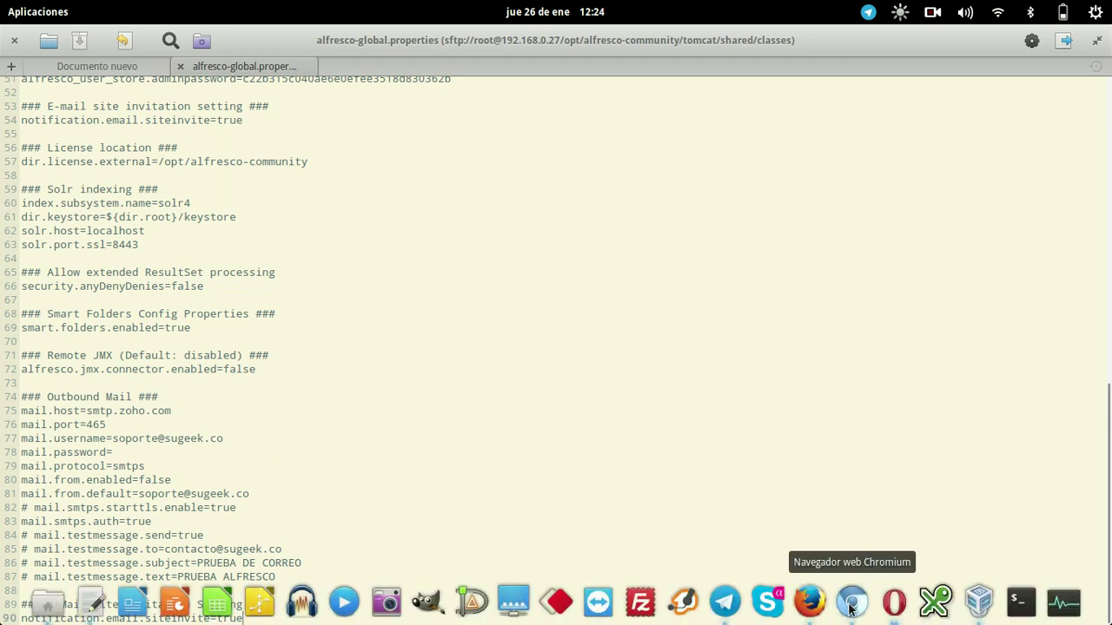
click(849, 608)
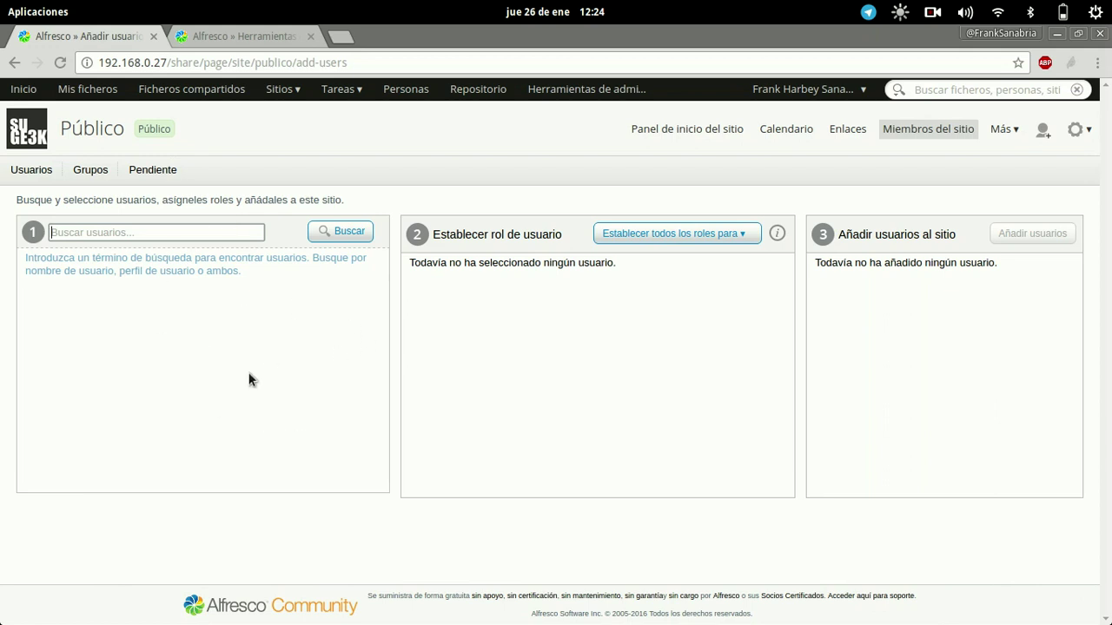
click(141, 235)
text(asdasd)
mouse_move(259, 618)
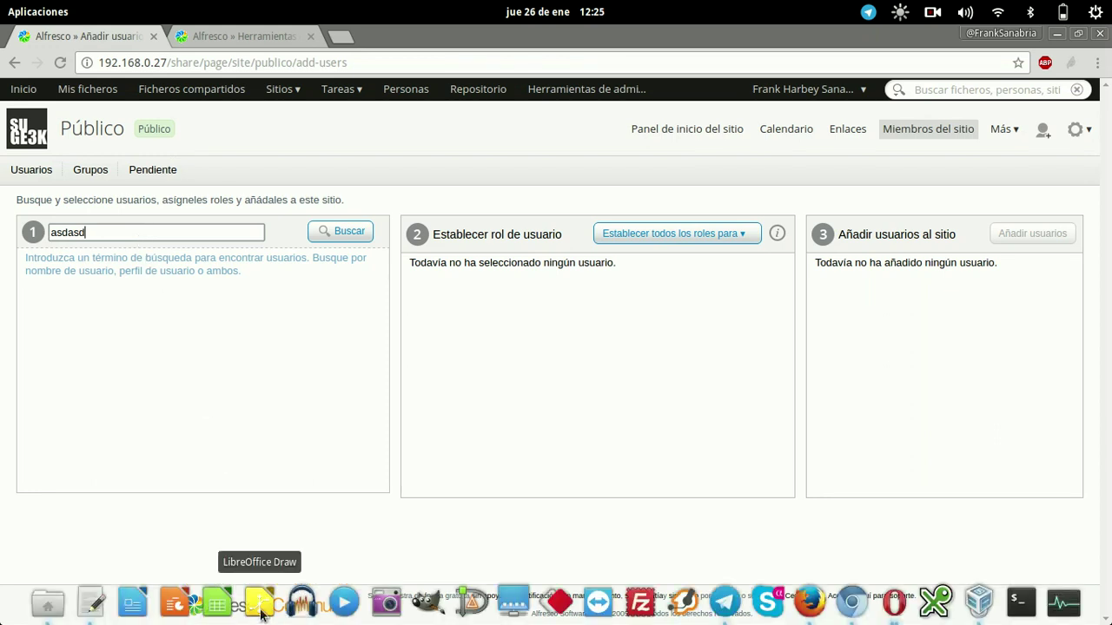
click(97, 613)
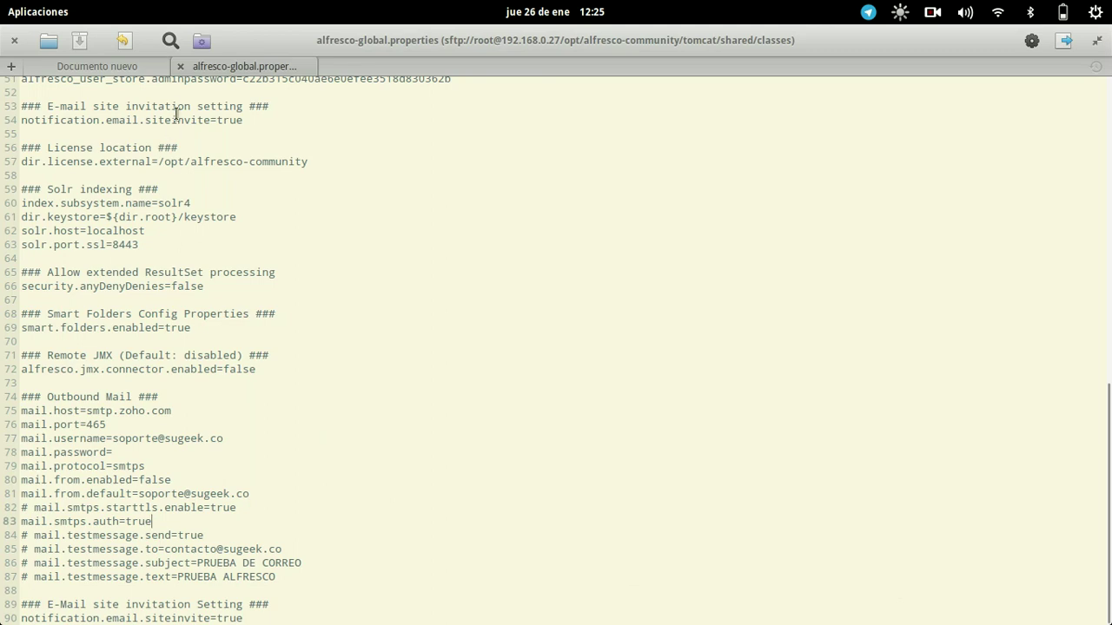
Close alfresco-global.properties in Scratch and return to Files on the classes folder.
click(181, 66)
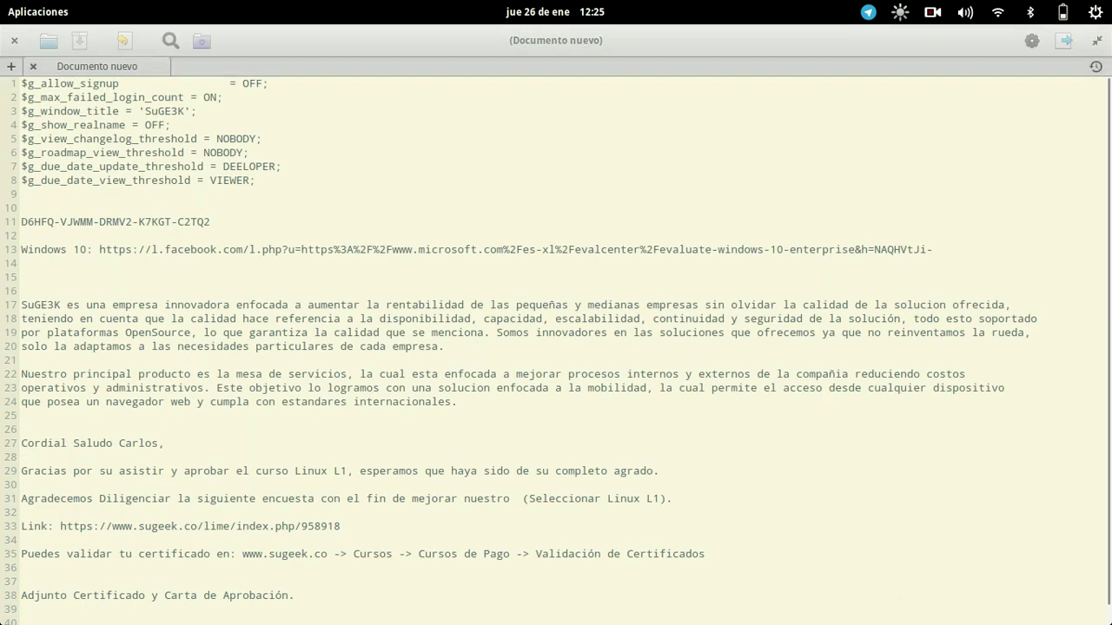
mouse_move(260, 618)
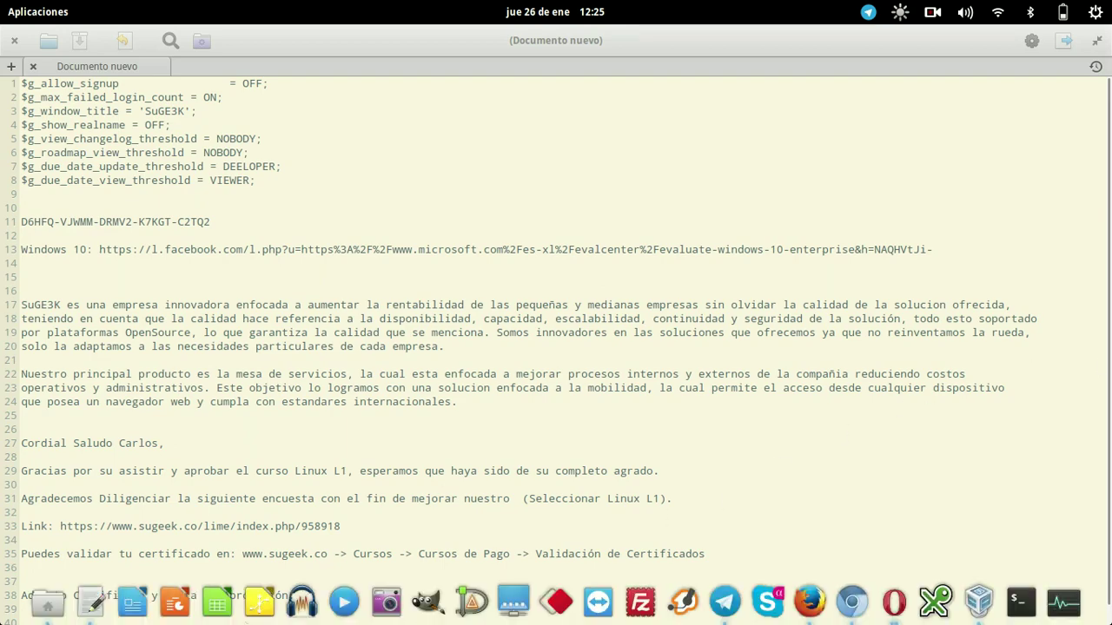
click(62, 609)
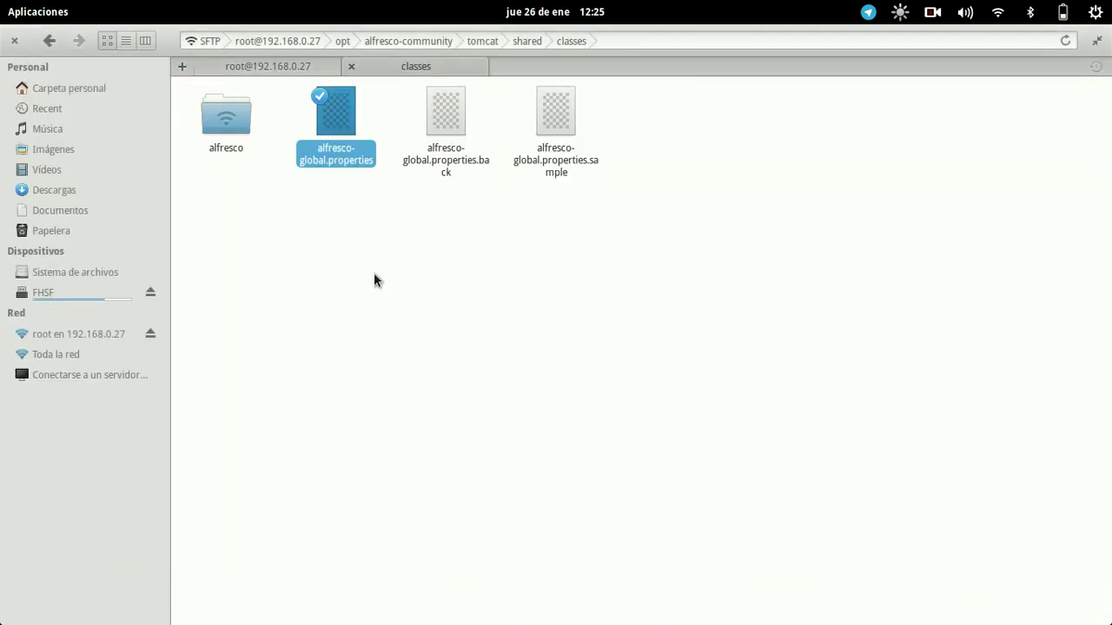
Open share-config-custom.xml from the alfresco/web-extension folder.
double_click(236, 129)
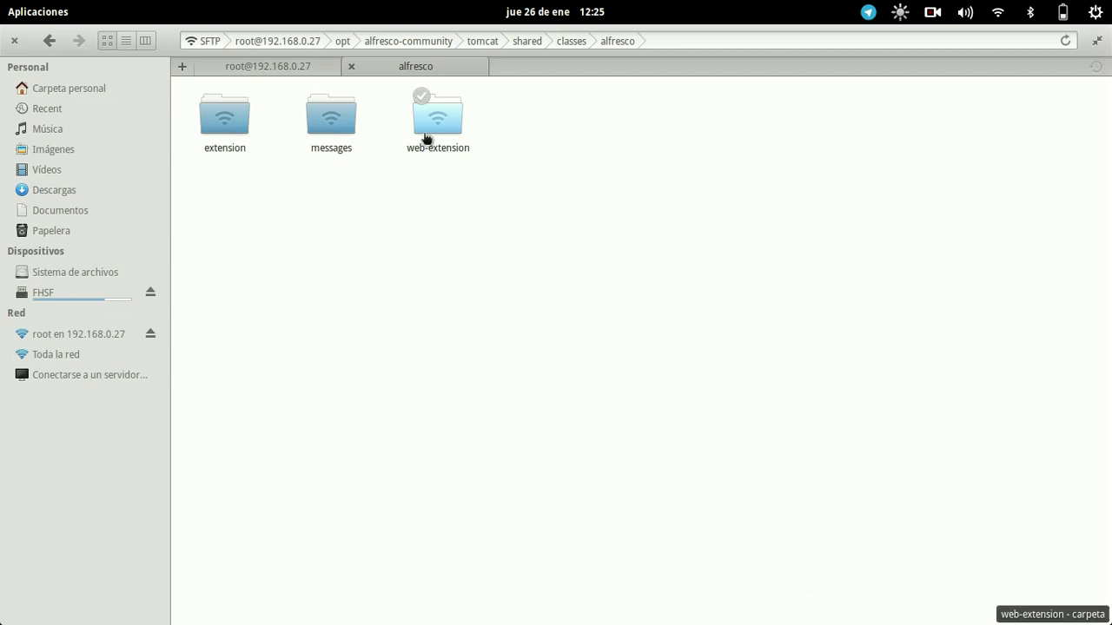
double_click(427, 137)
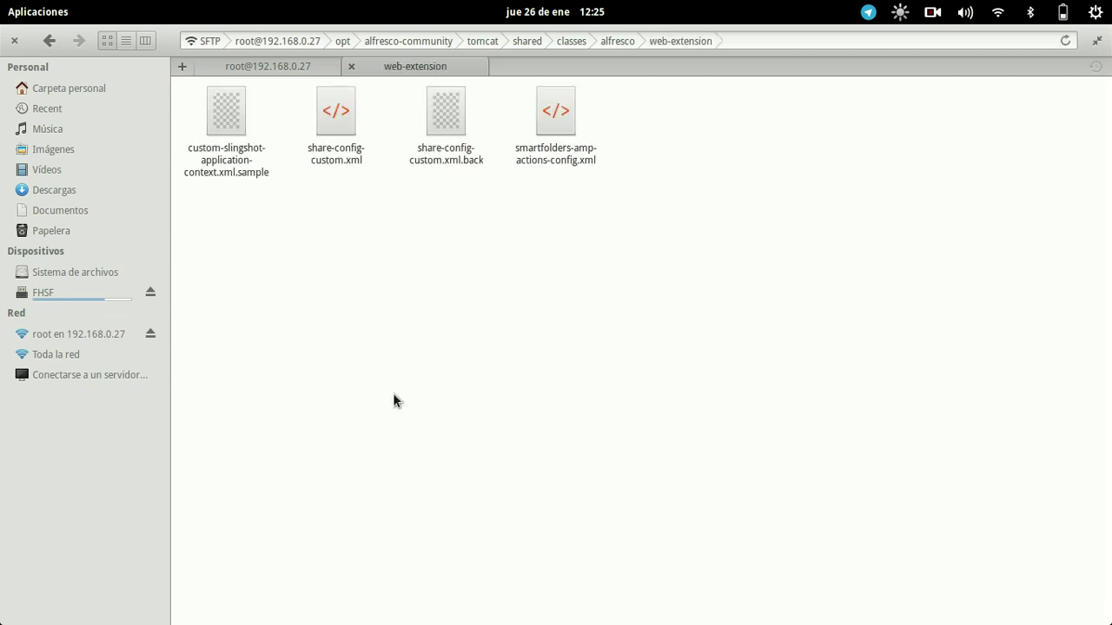
double_click(334, 128)
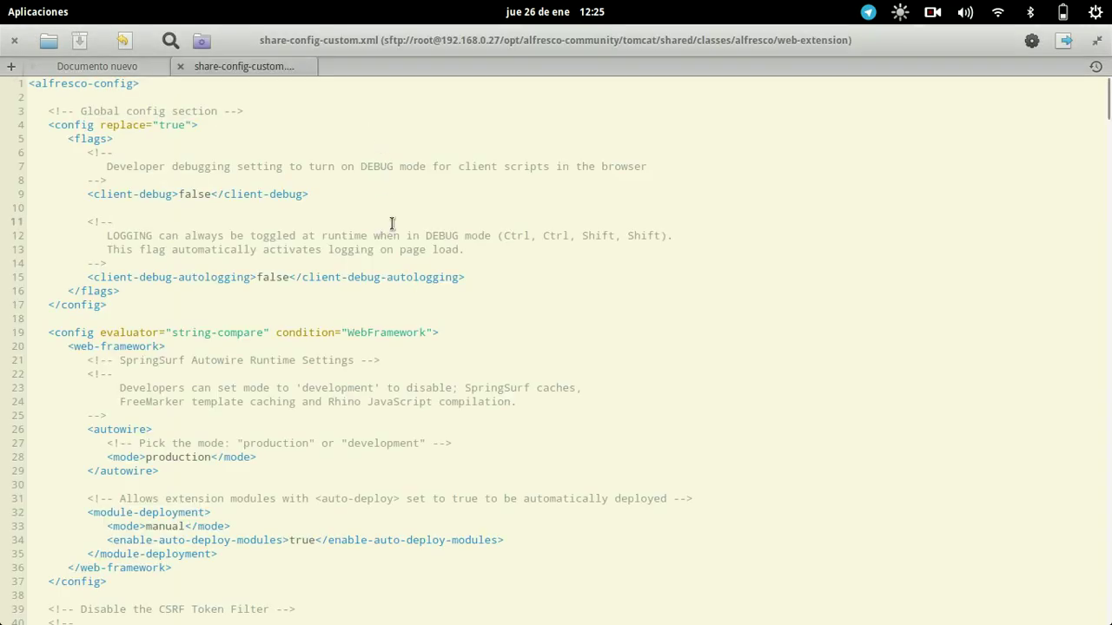
Uncomment the enable-external-users-panel block by removing <!-- on line 514 and --> on line 518, then save.
key(ctrl+End)
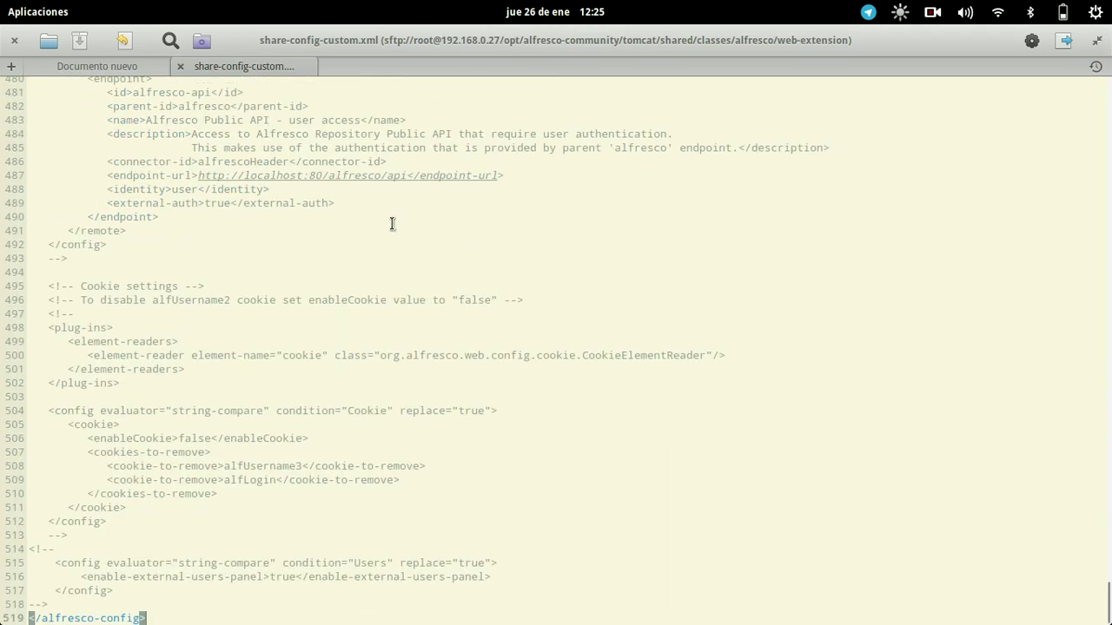
click(281, 535)
click(289, 554)
key(BackSpace)
key(BackSpace)
key(BackSpace)
key(BackSpace)
key(Down)
key(Down)
key(Down)
key(Down)
key(shift+End)
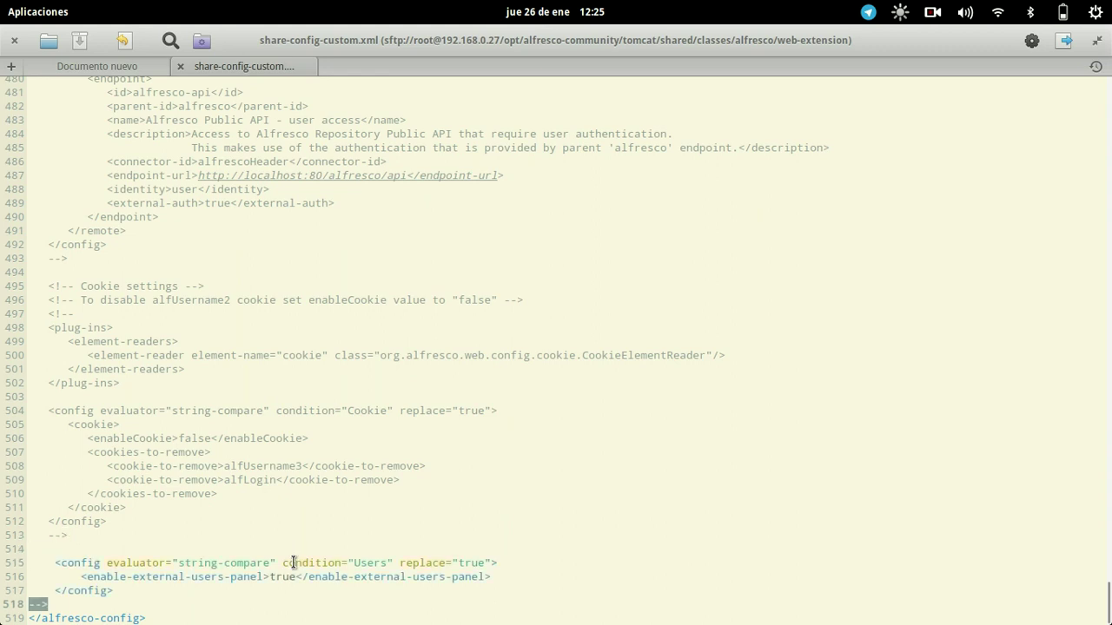
key(BackSpace)
key(ctrl+s)
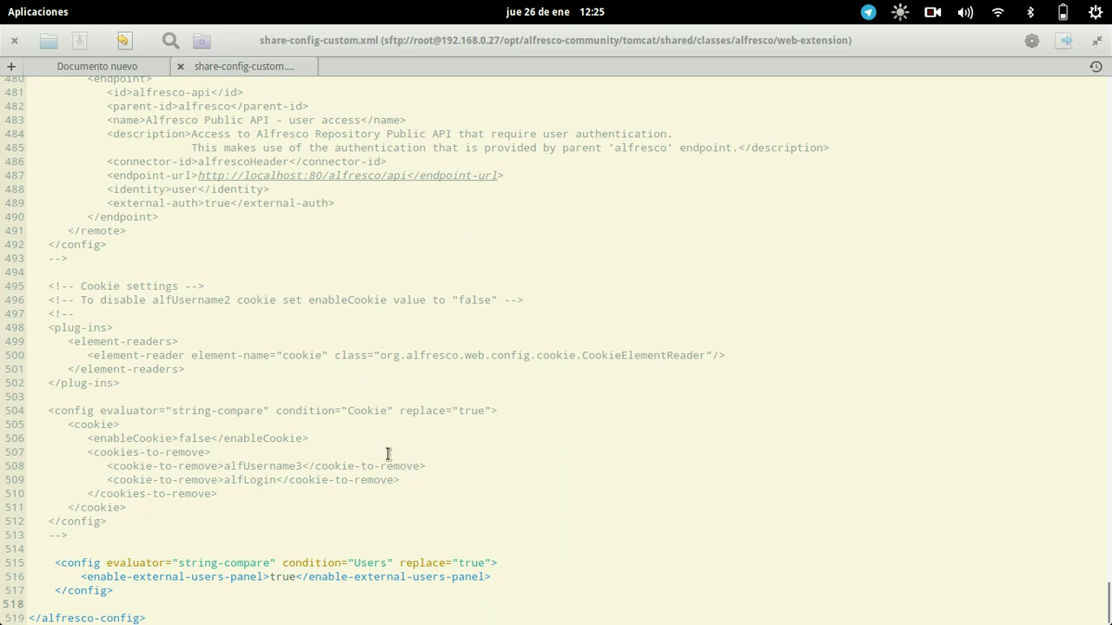
Return to the Alfresco add-users page for the Público site.
mouse_move(265, 618)
click(395, 357)
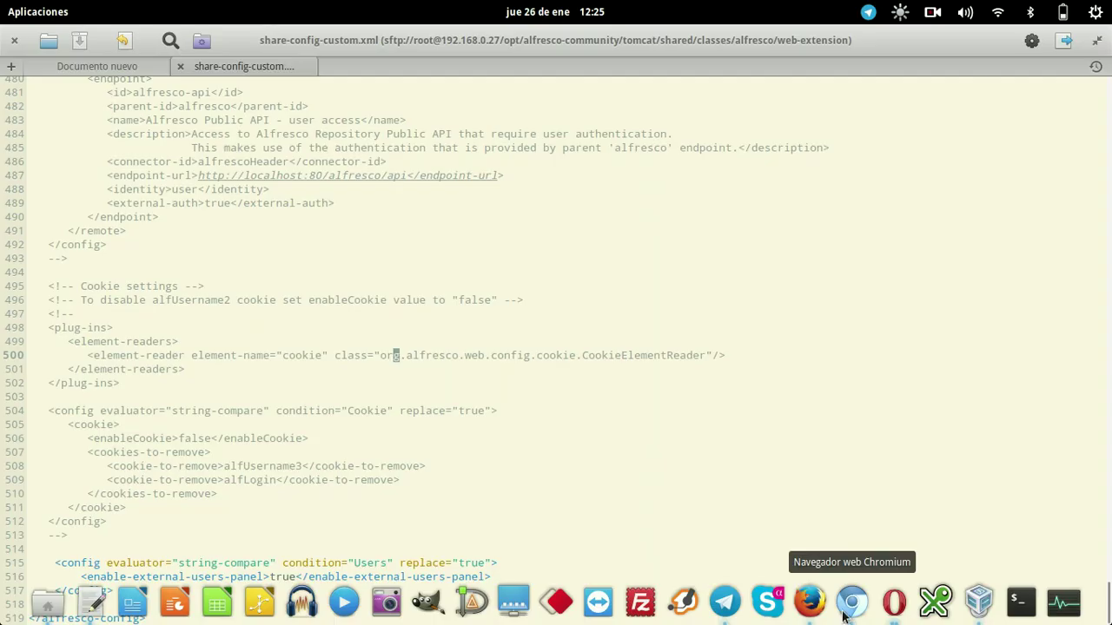
click(937, 602)
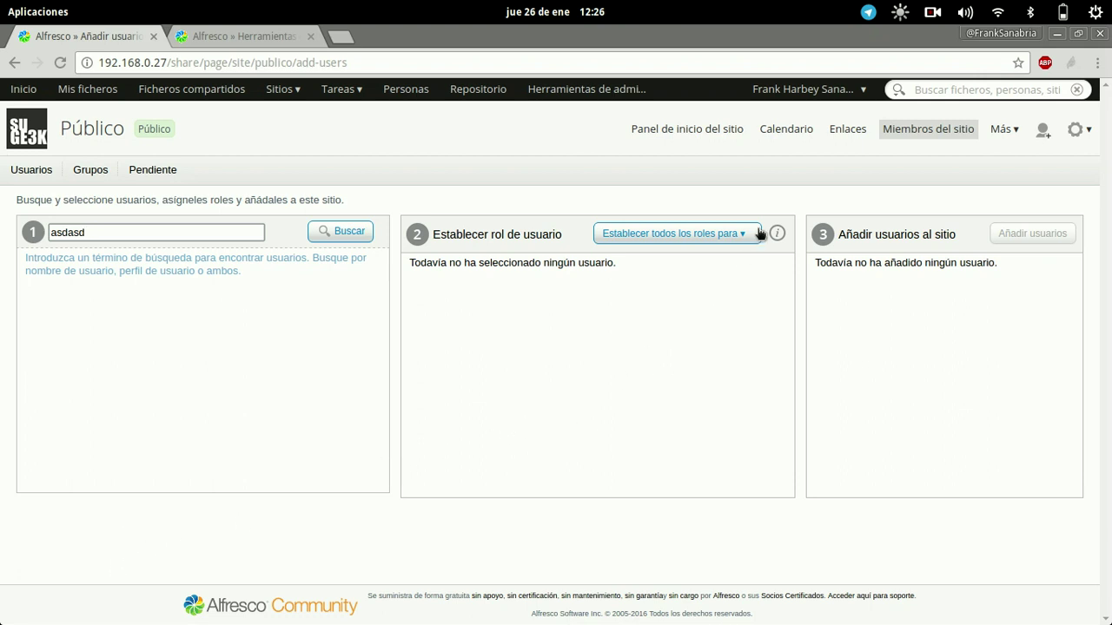
Scroll Público's Añadir usuarios page down to the new external users form with name, surname and e-mail fields.
click(932, 14)
click(951, 73)
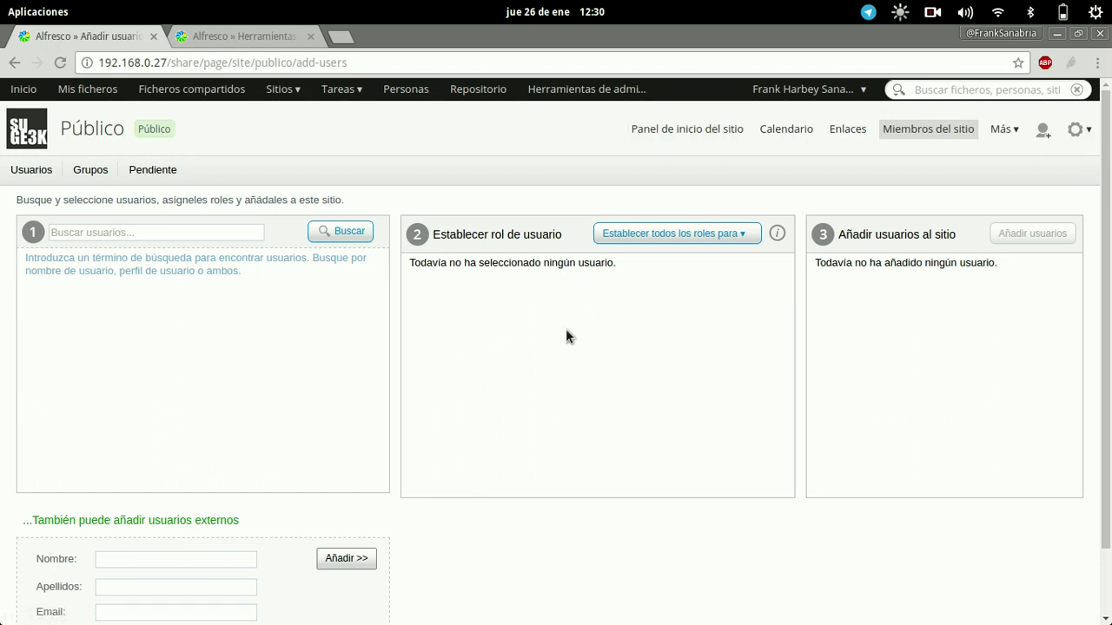
scroll(512, 382, down, 2)
scroll(452, 434, up, 2)
scroll(404, 482, down, 2)
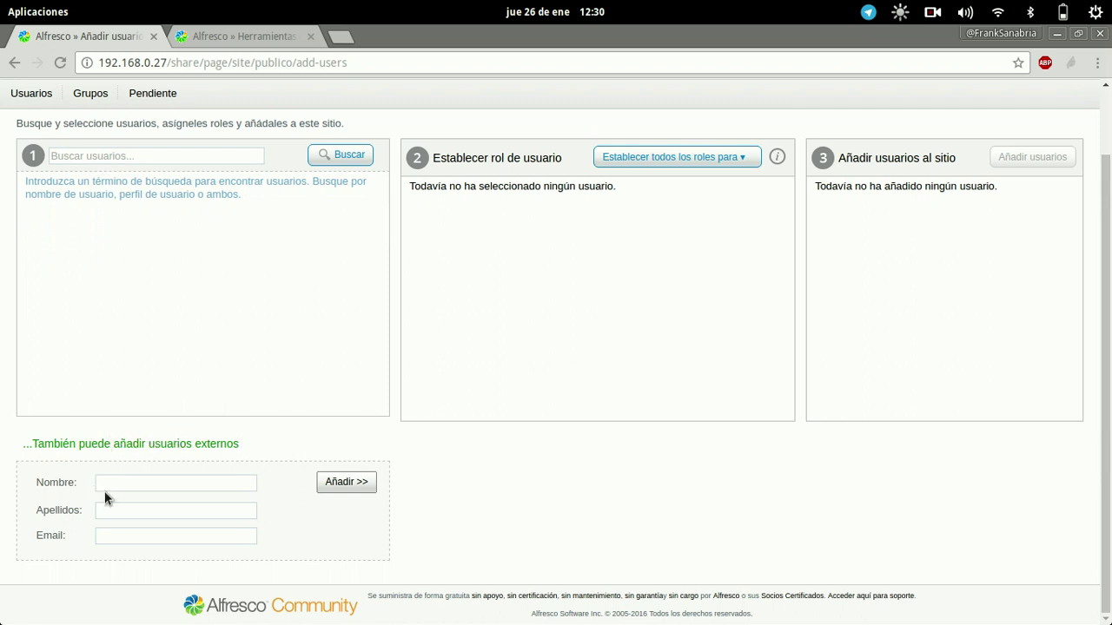
Enter the external user's first name, surname and e-mail address in the external users form.
click(170, 483)
key(Tab)
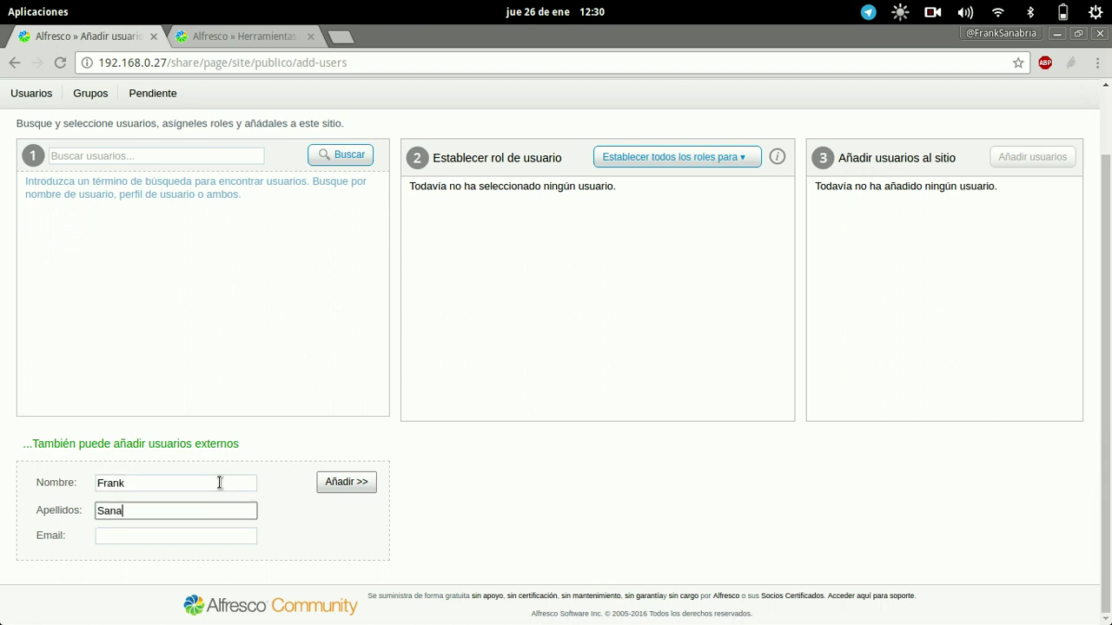
key(Tab)
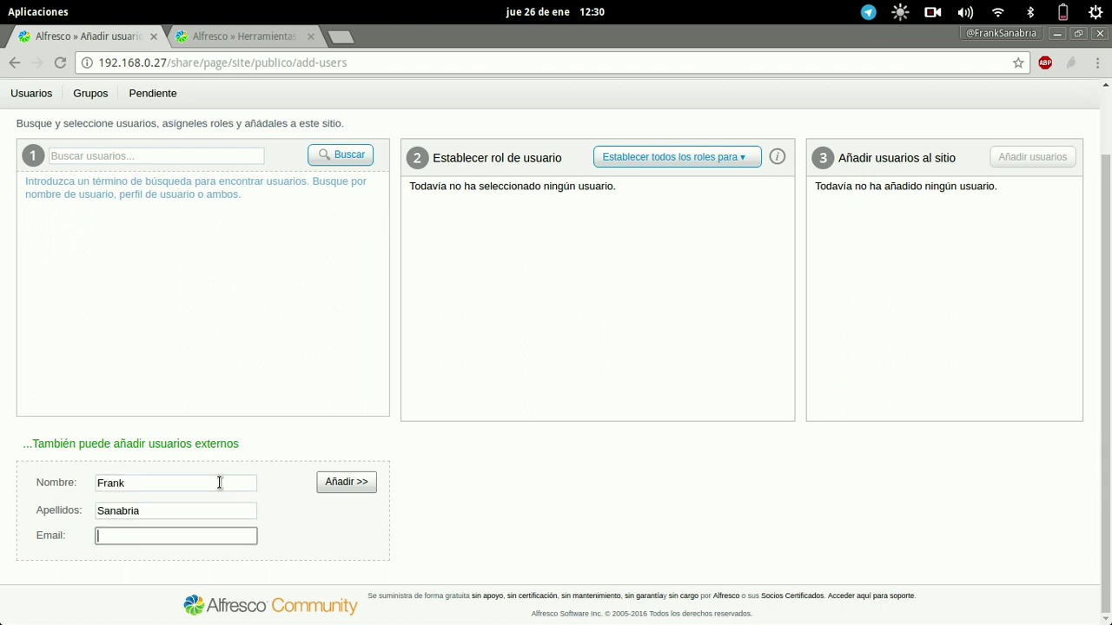
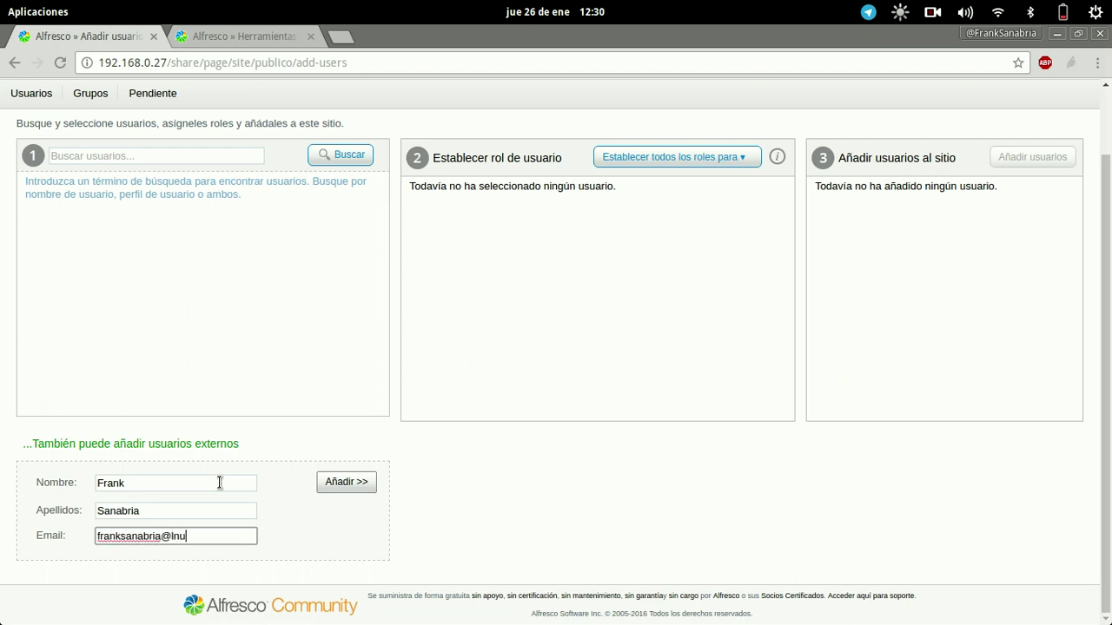
Add the user with the Administrador role to Público and view the pending invitations.
click(333, 482)
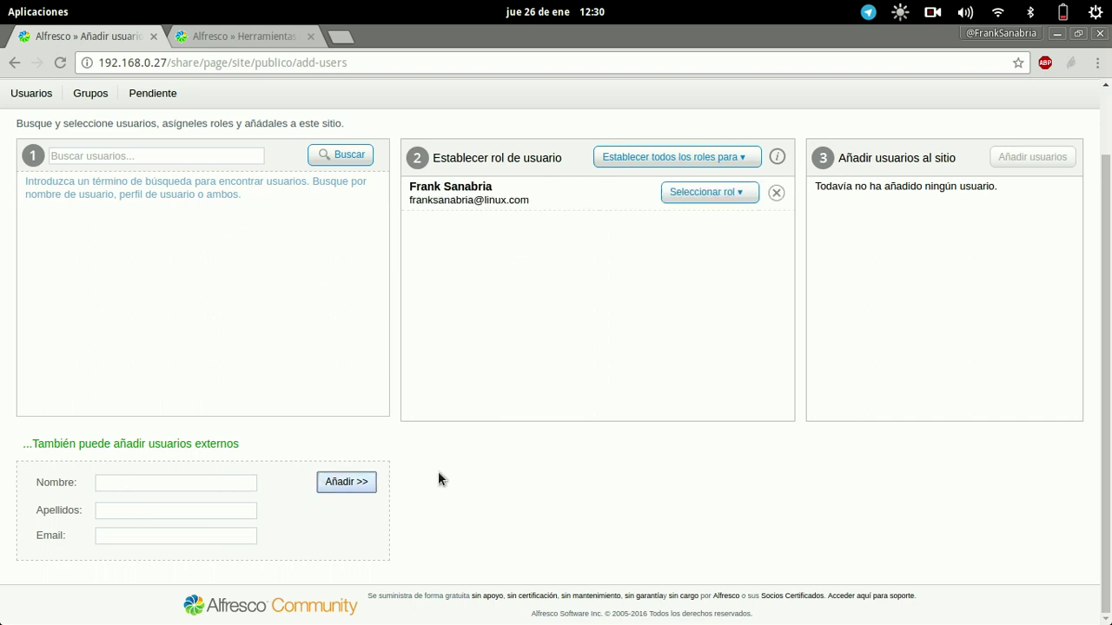
click(741, 198)
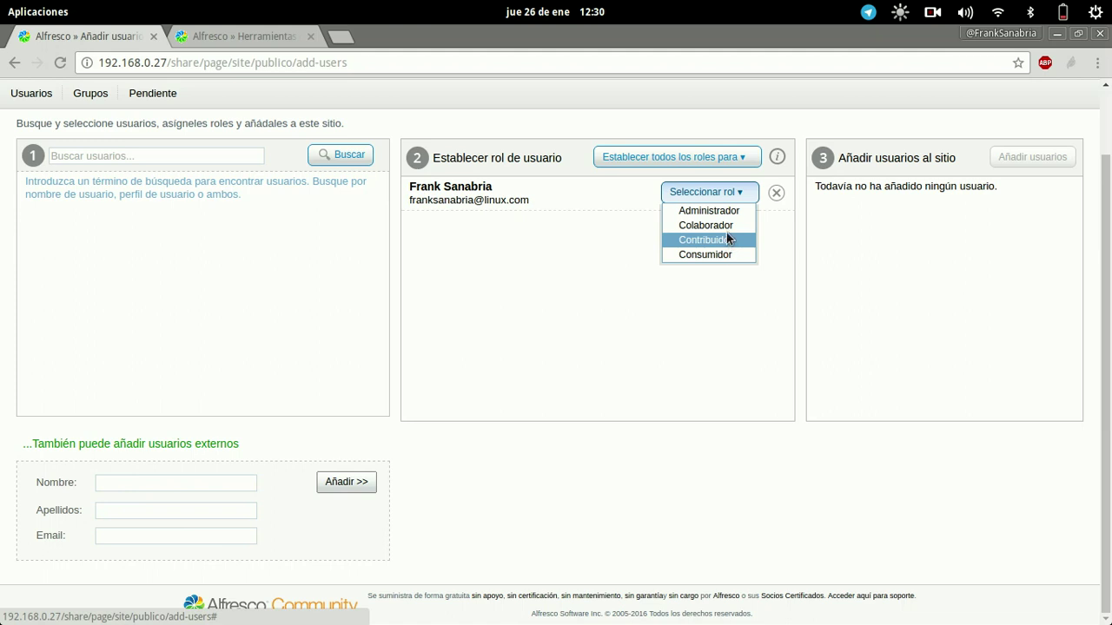
click(709, 211)
click(1032, 157)
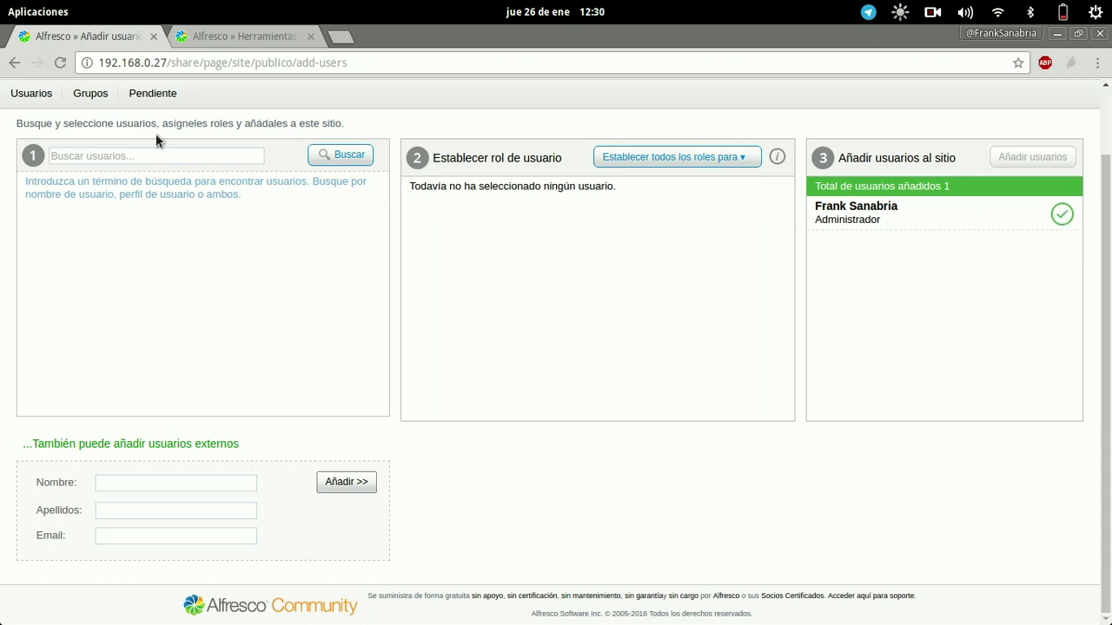
click(152, 93)
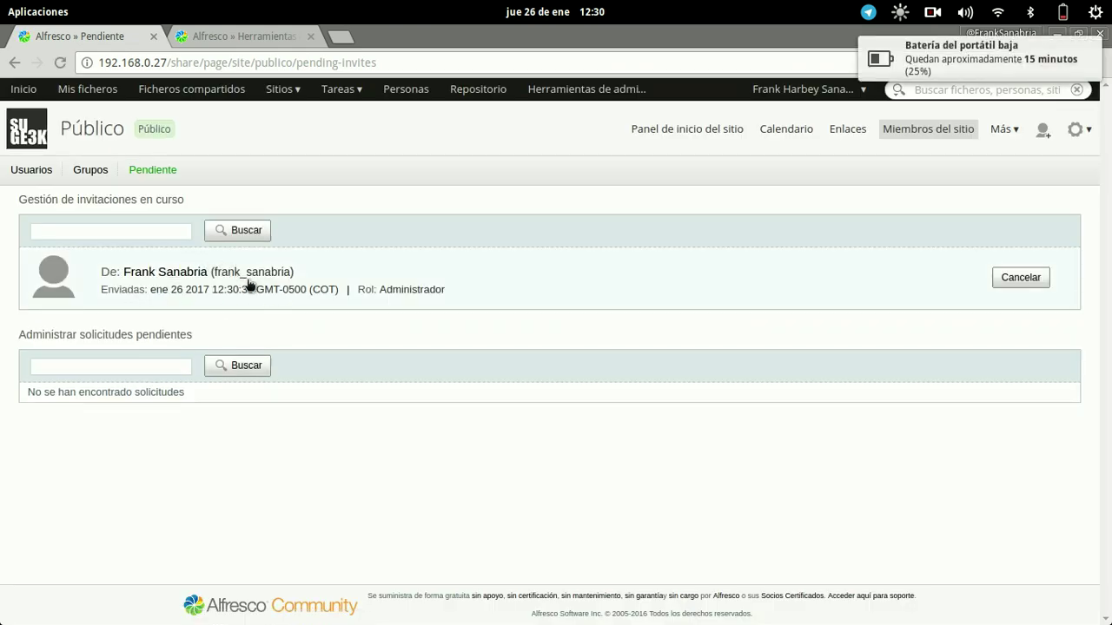
Dismiss the battery notice and reload the admin user search so it shows 4 accounts.
mouse_move(952, 59)
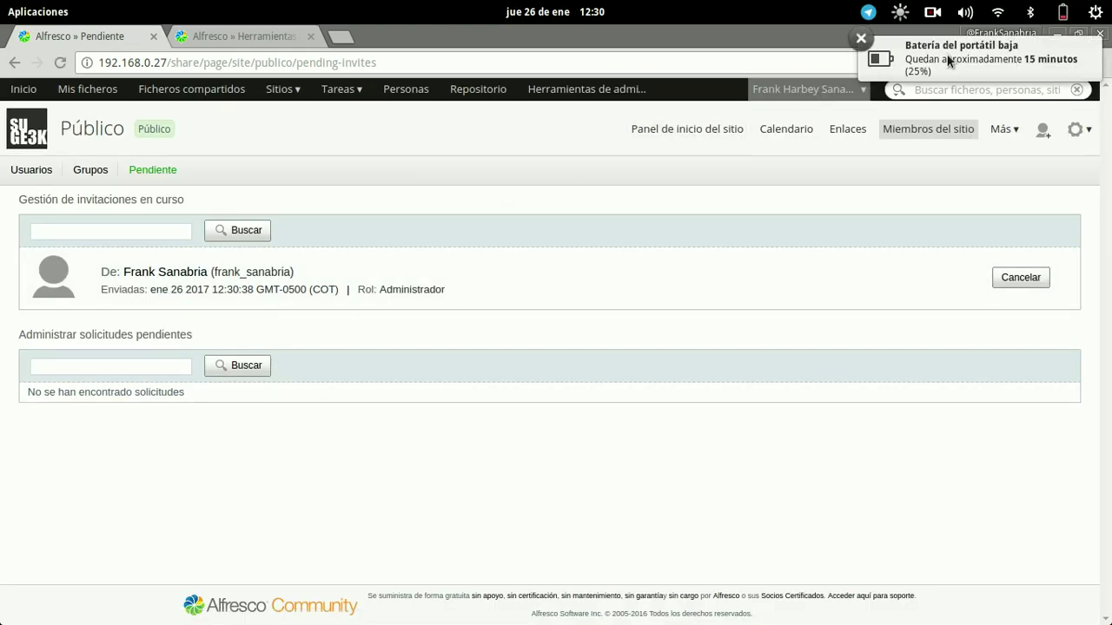
click(861, 38)
click(258, 35)
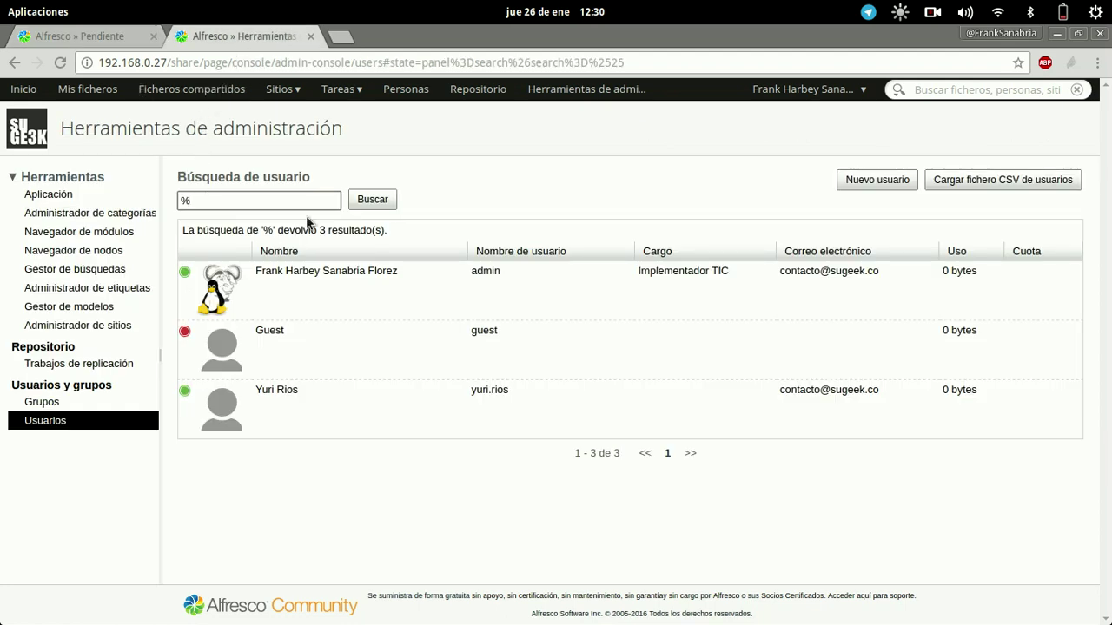
click(372, 199)
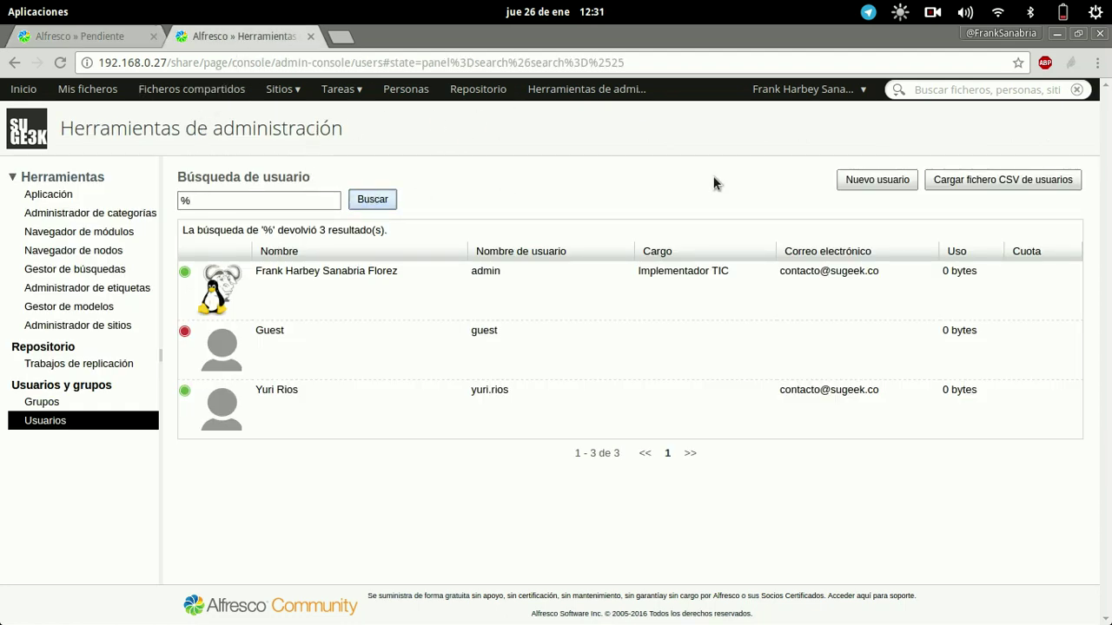
key(F5)
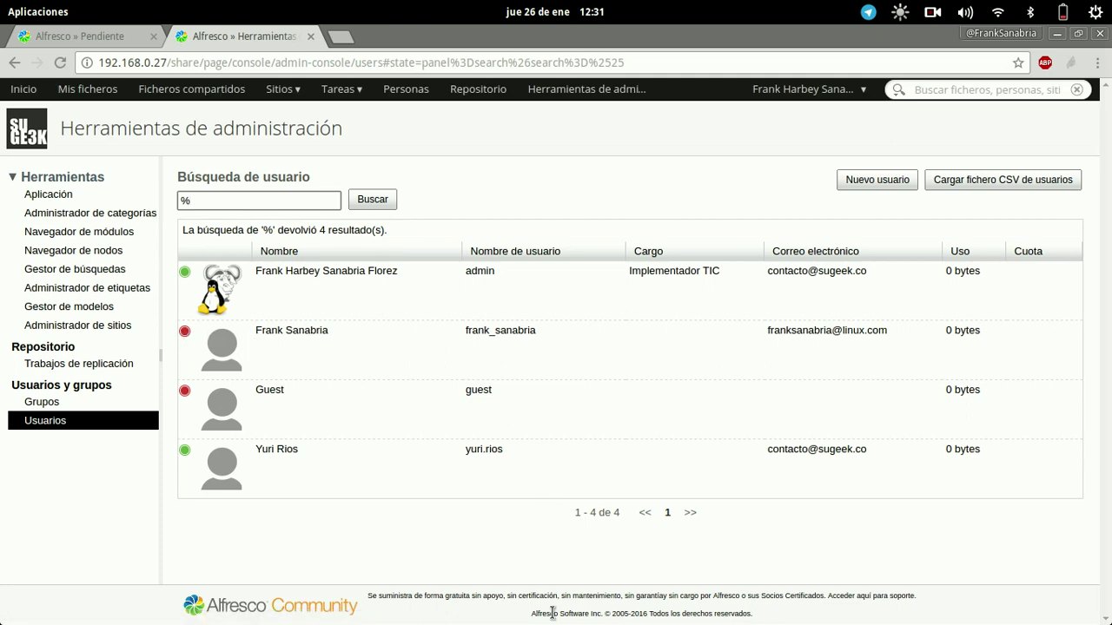
Open the Público site invitation email in Outlook.com and select its accept-invite link path from share/page onward.
mouse_move(512, 619)
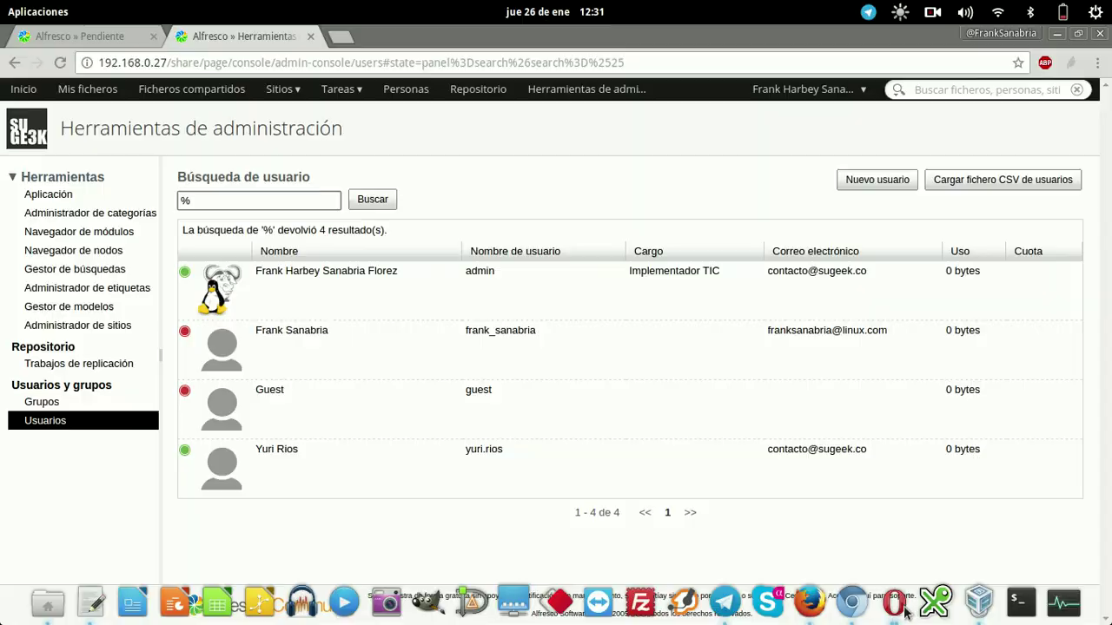
click(895, 602)
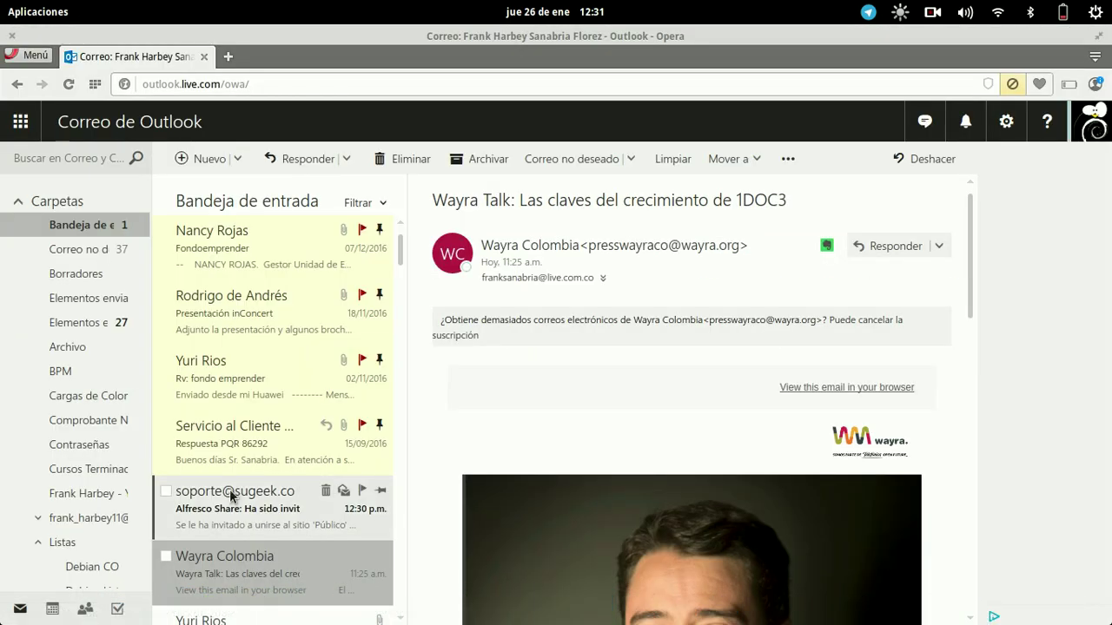
click(234, 499)
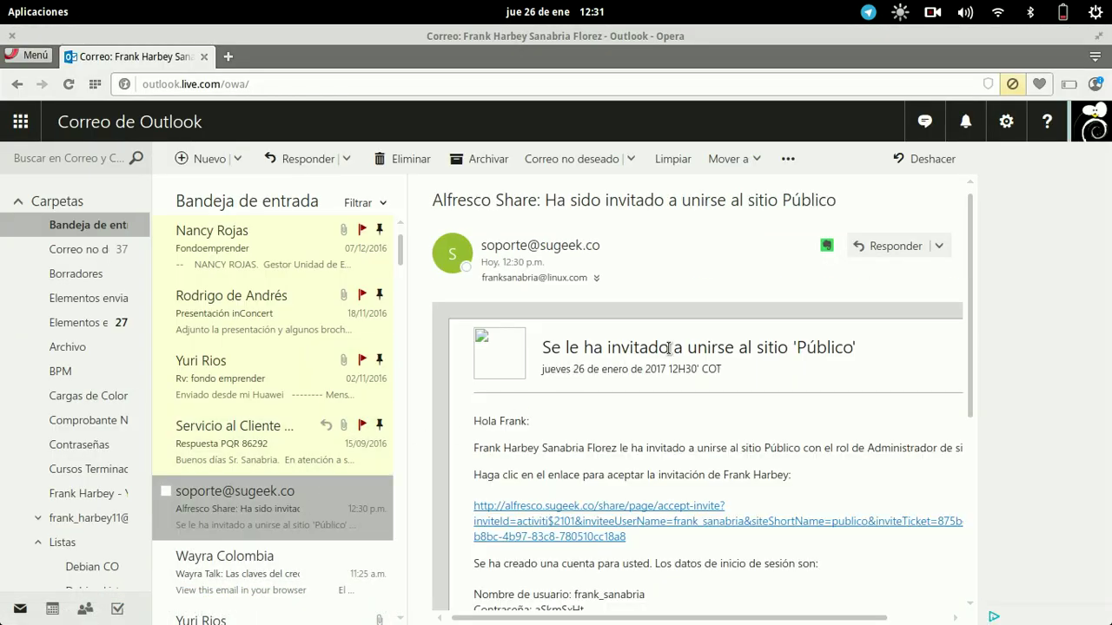
scroll(805, 404, down, 1)
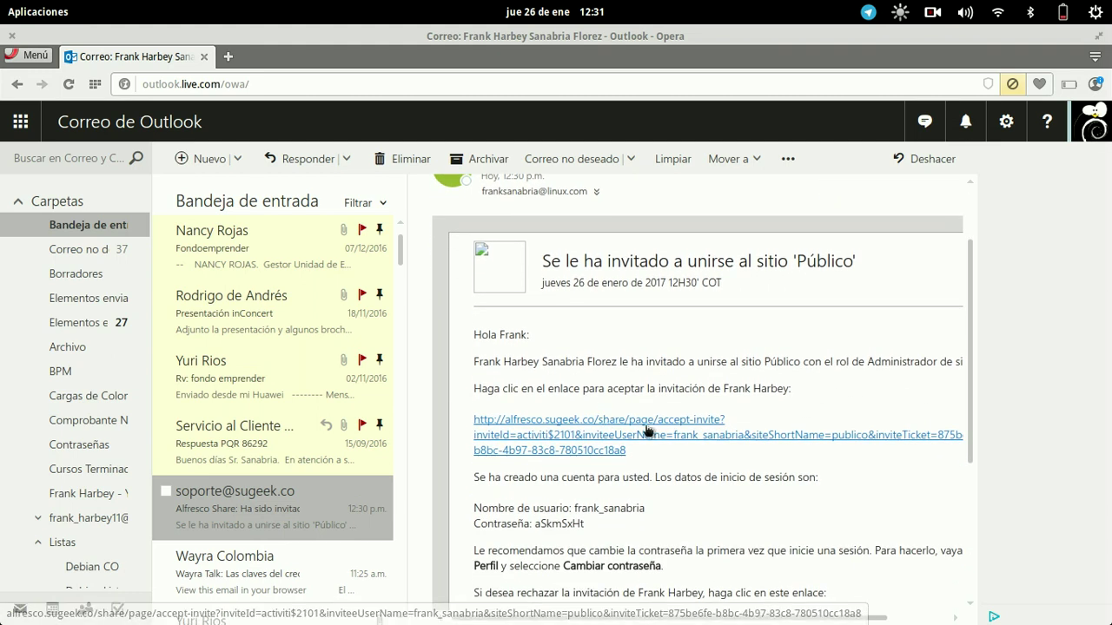
drag(642, 455, 593, 419)
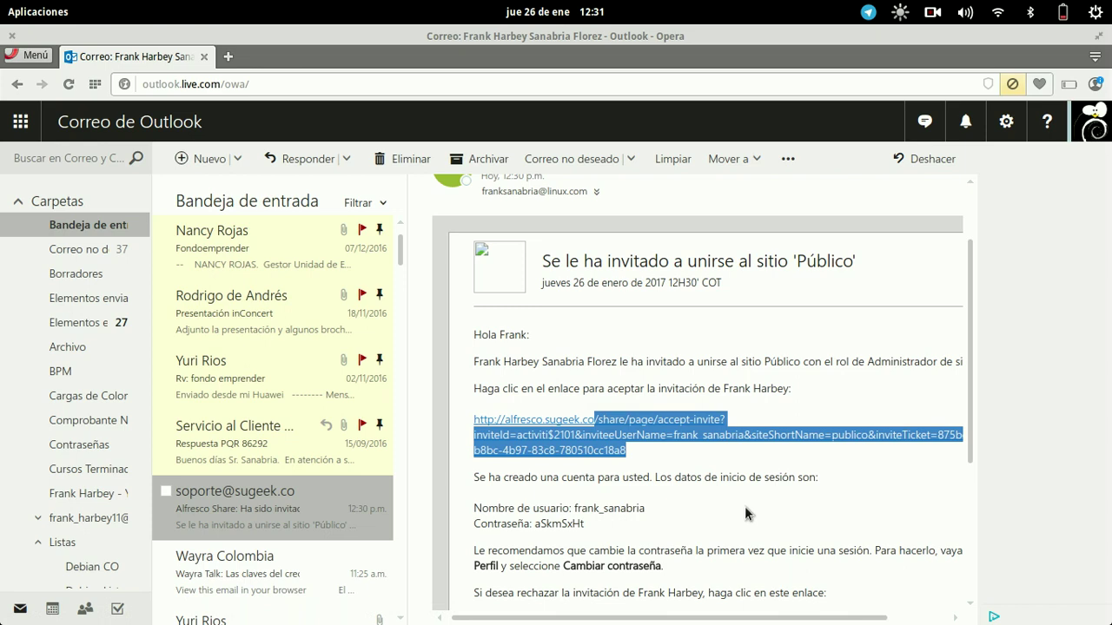
click(229, 57)
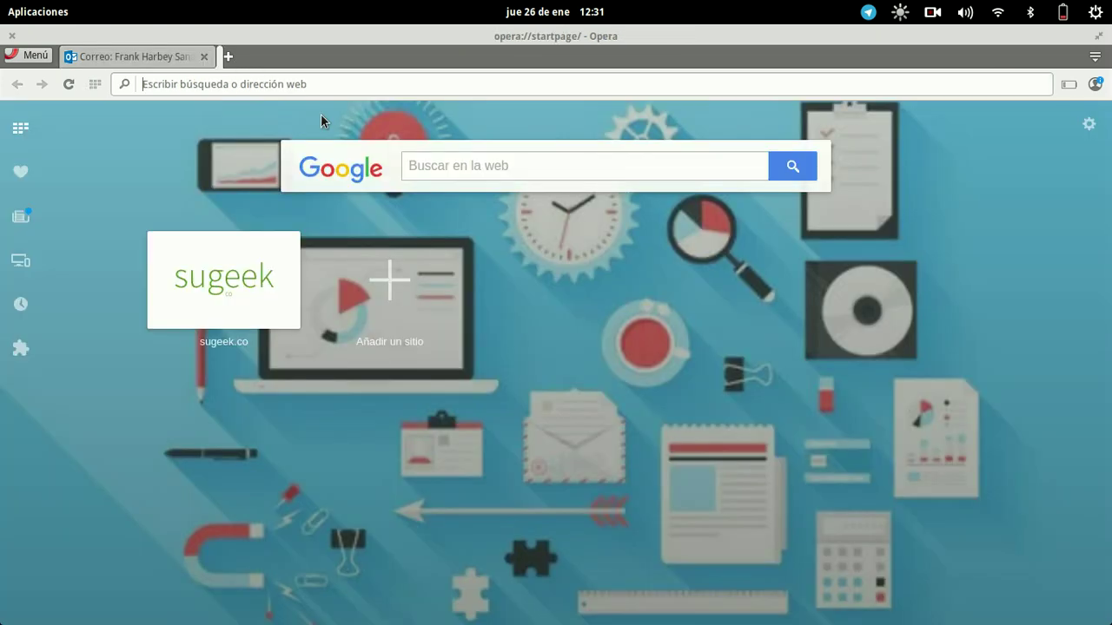
Load 192.168.0.27/ plus the pasted accept-invite path, correcting the slashes, to reach the Alfresco sign-in page.
text(192.168.)
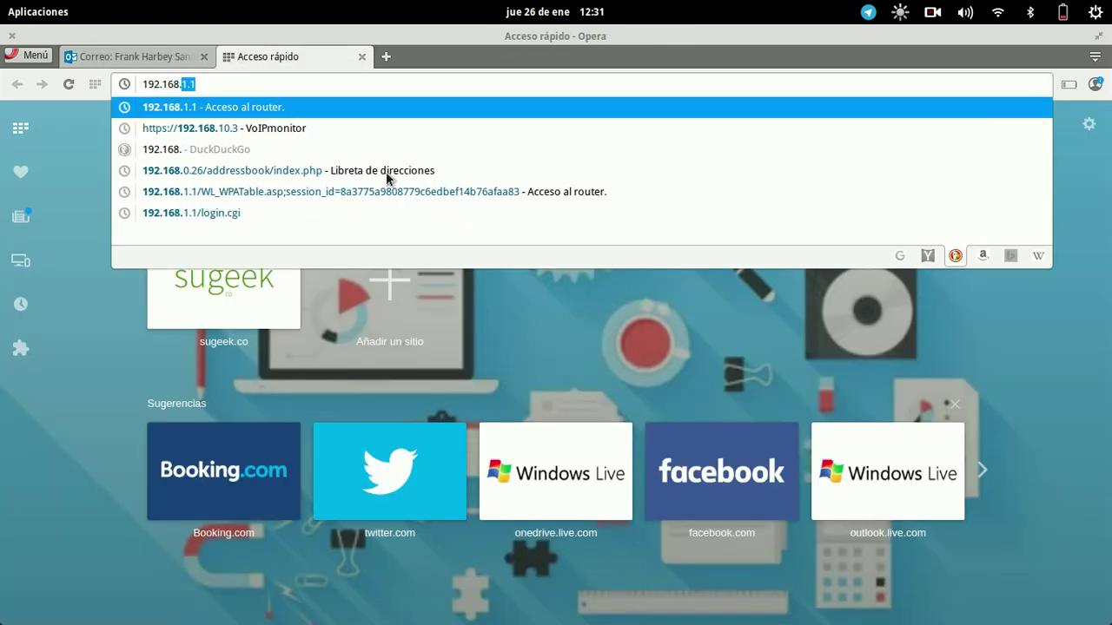
text(0.27)
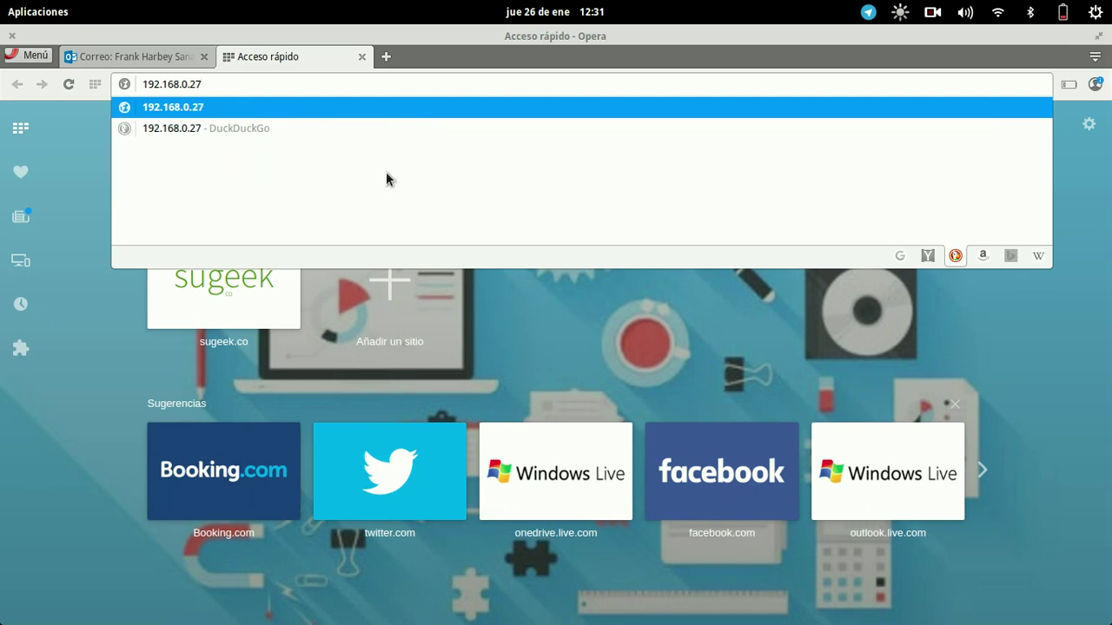
text(/)
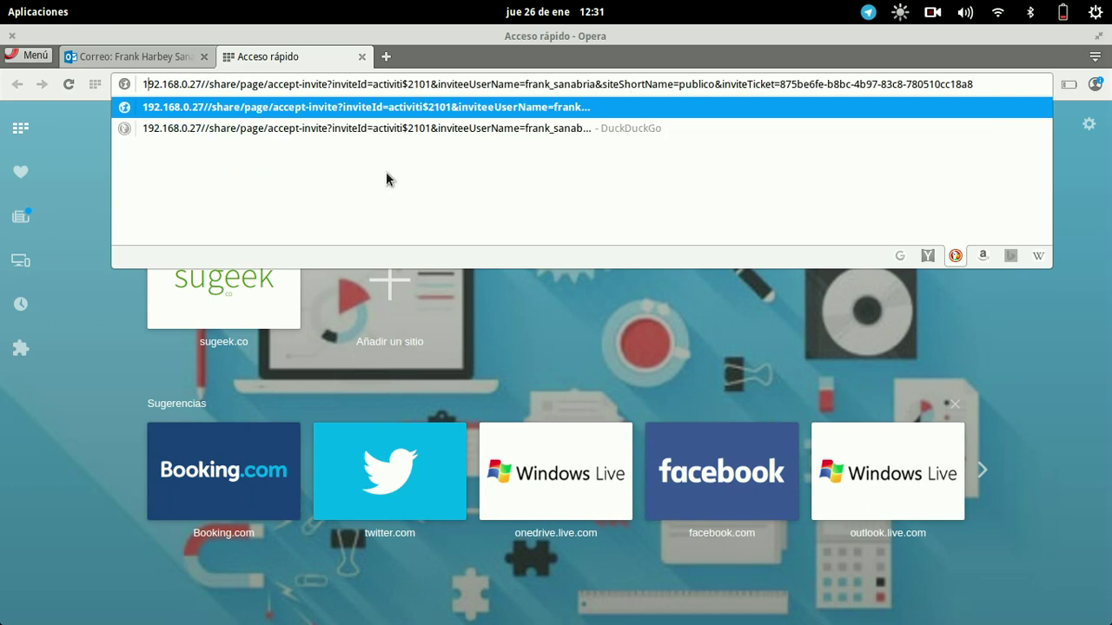
key(Right)
key(Right)
key(Right)
key(Right)
key(Right)
key(Right)
key(Right)
key(Right)
key(Right)
key(Right)
key(Right)
key(Right)
key(Right)
key(BackSpace)
key(BackSpace)
key(Return)
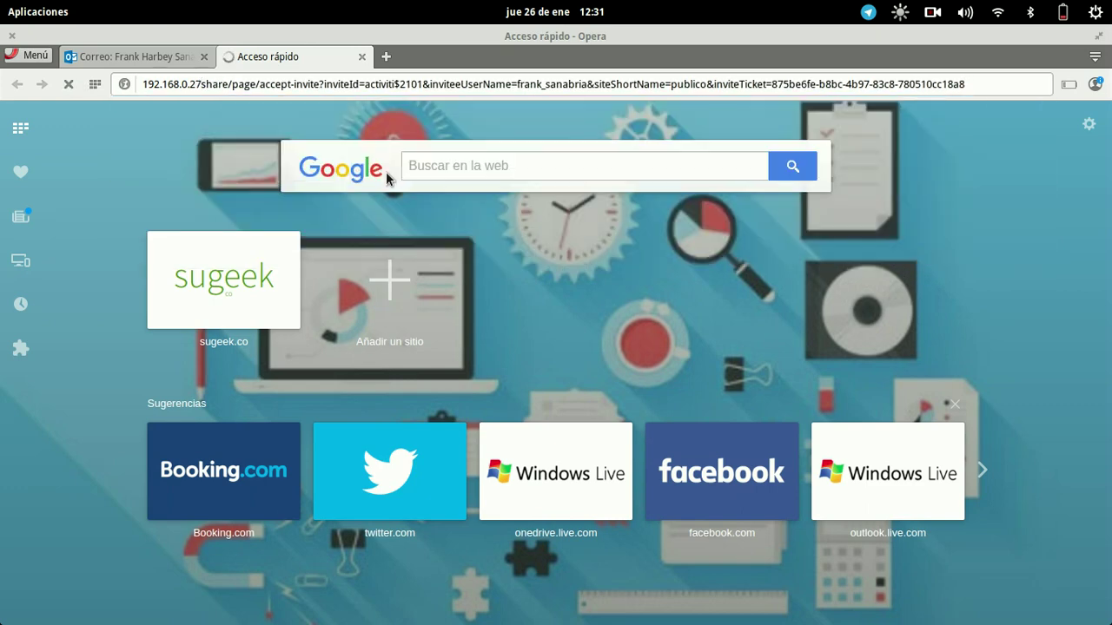
click(218, 92)
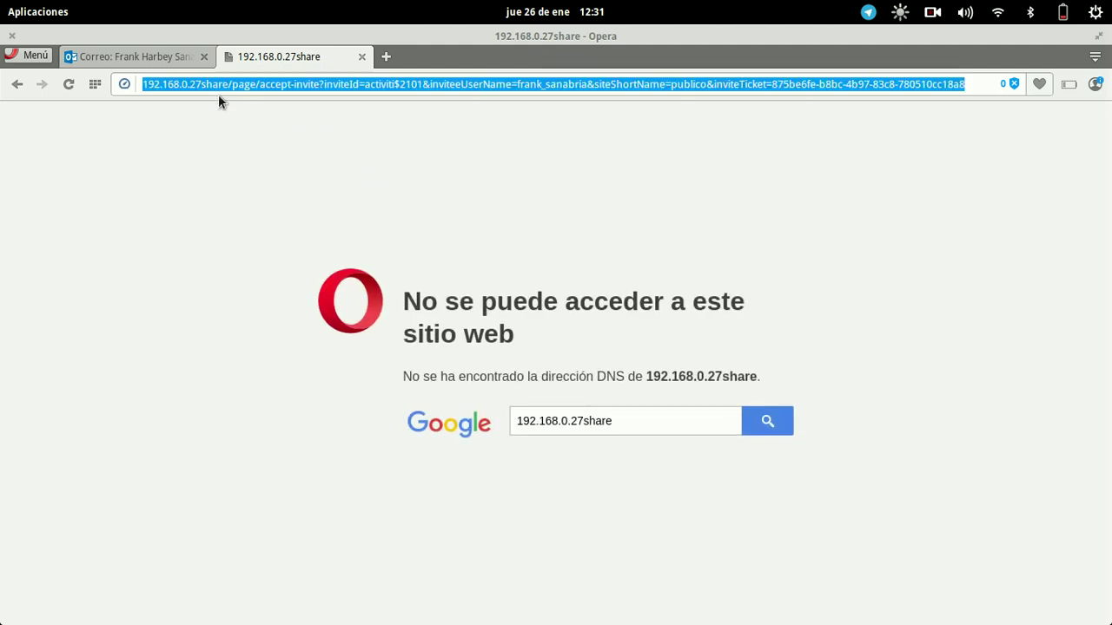
click(207, 82)
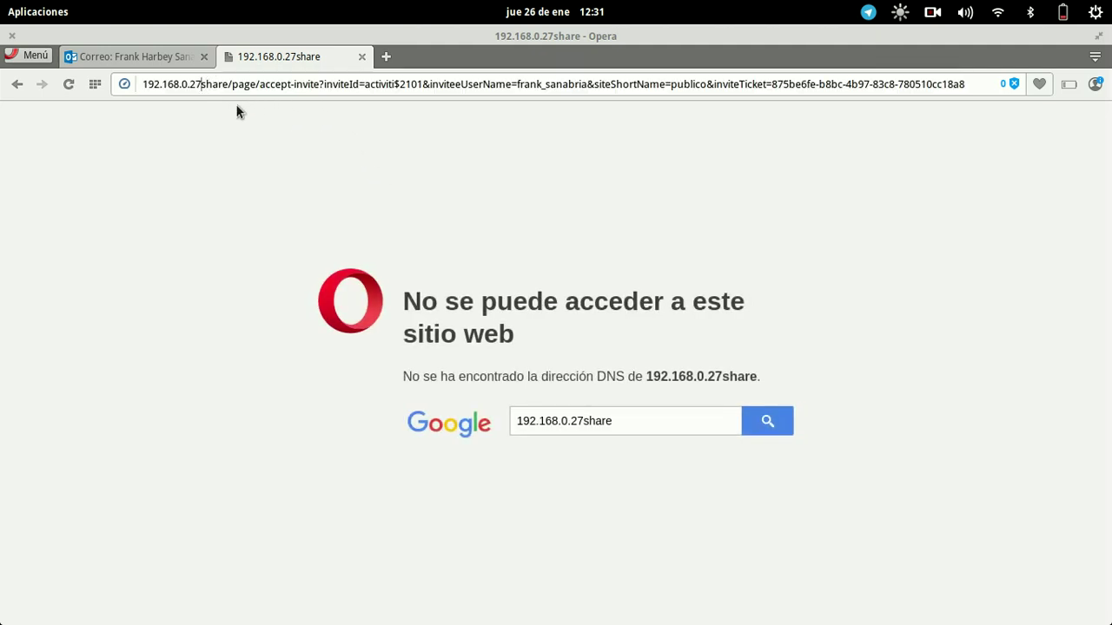
text(/)
key(Return)
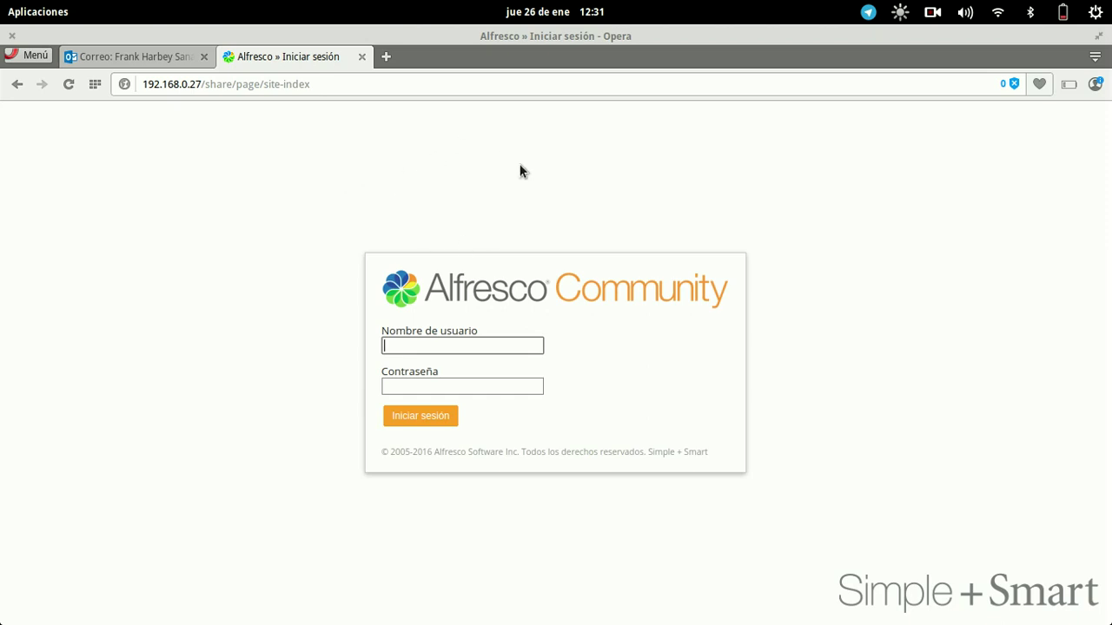
mouse_move(484, 608)
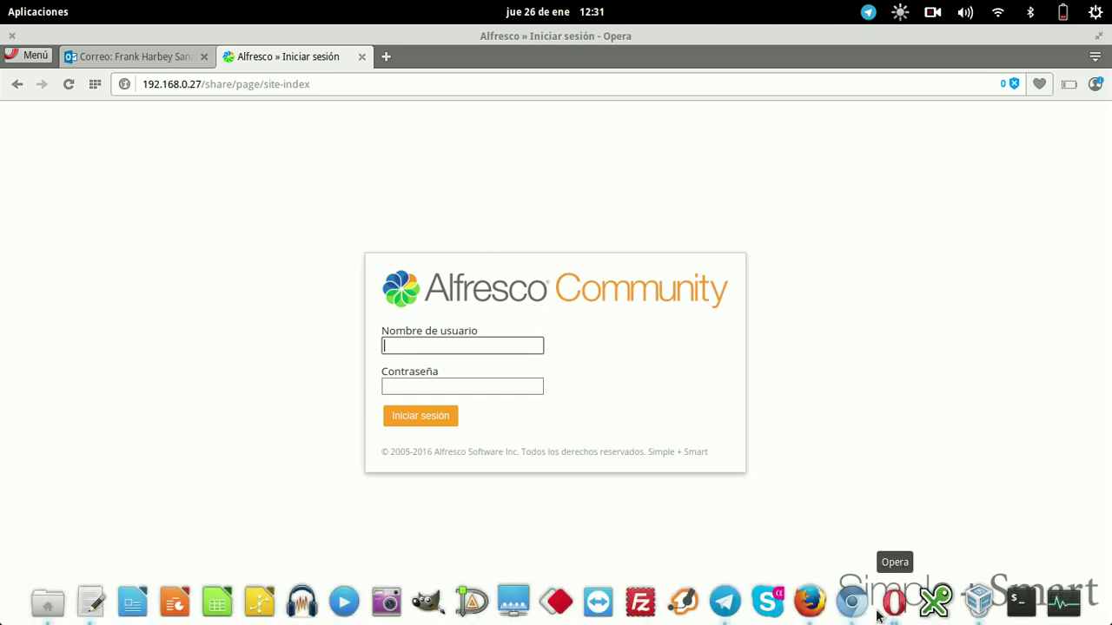
Refresh the user search and the Público invitations page to confirm the invited user is now an Administrador member.
click(851, 601)
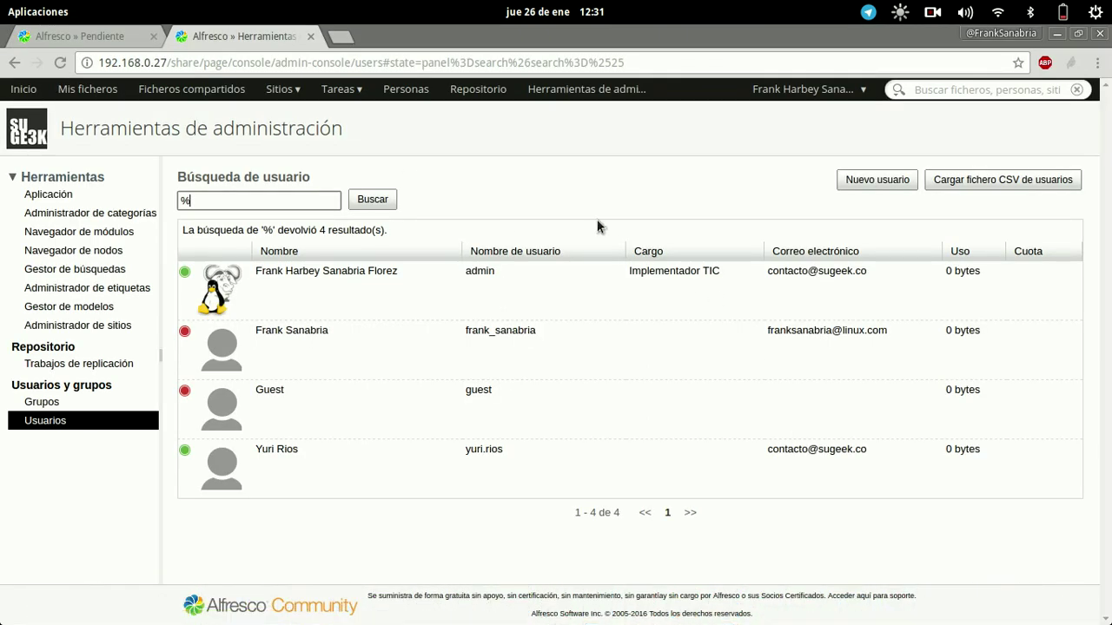
click(356, 199)
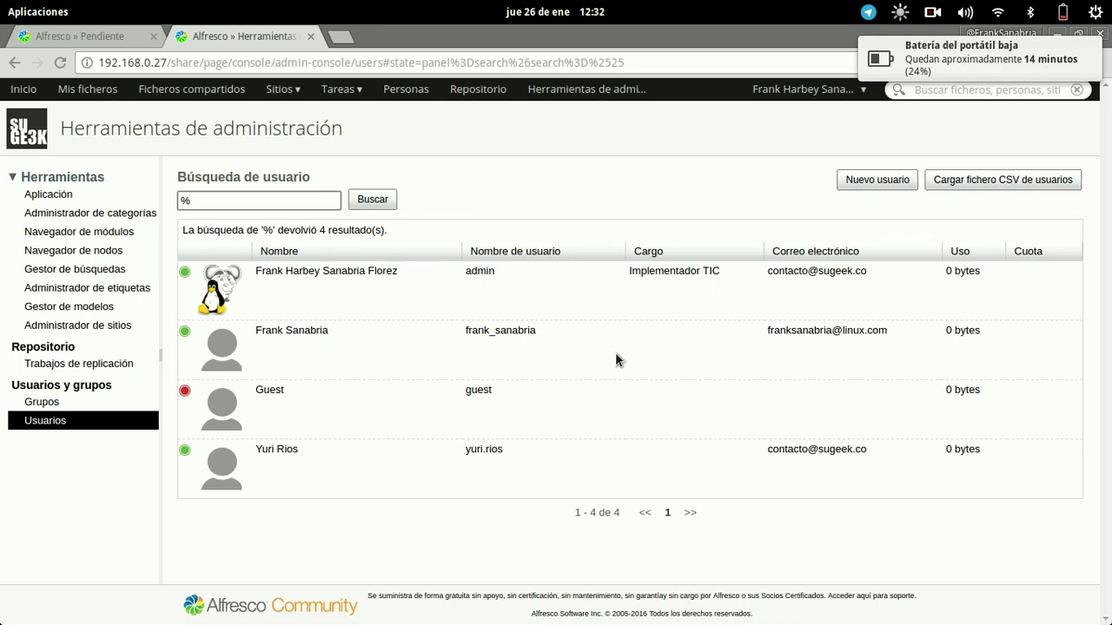
click(119, 39)
click(63, 63)
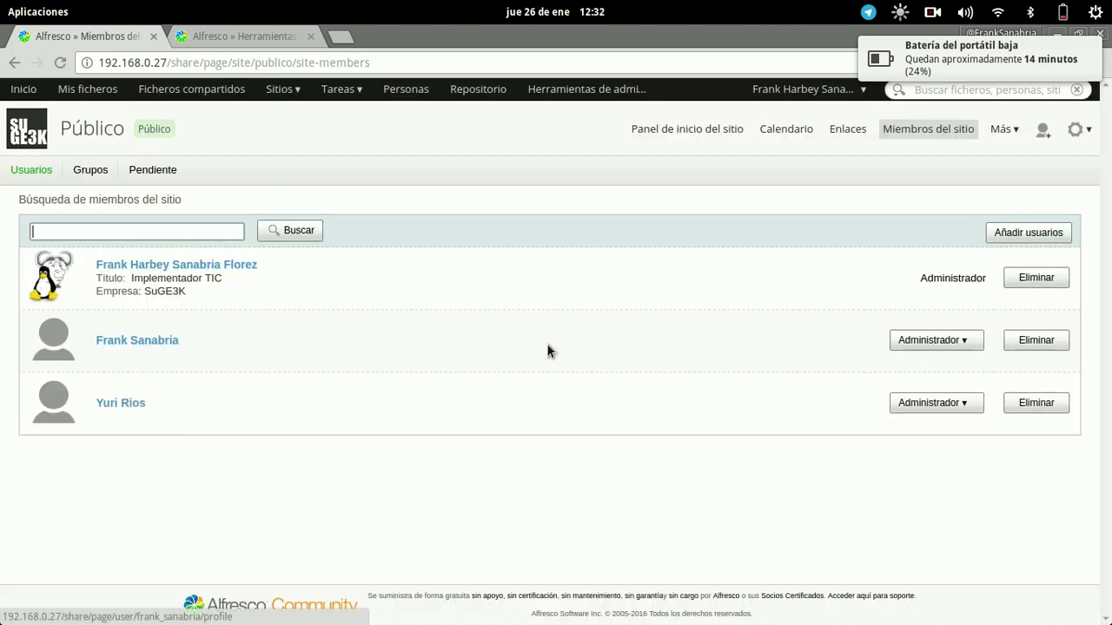
Enter the invited user's username on the Alfresco sign-in page in Opera.
mouse_move(512, 619)
click(894, 602)
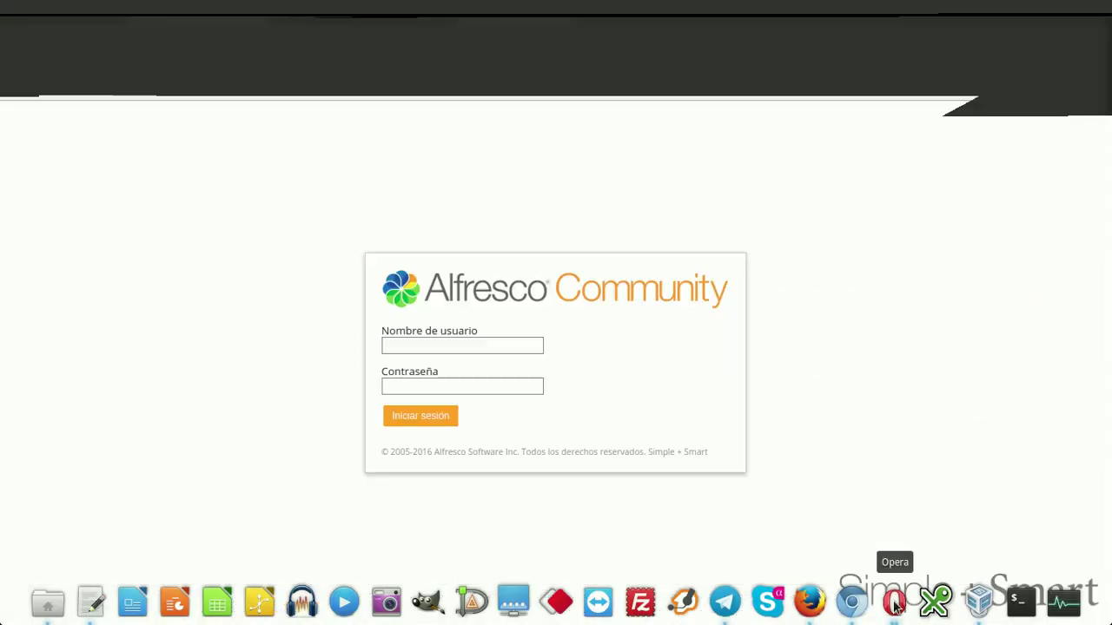
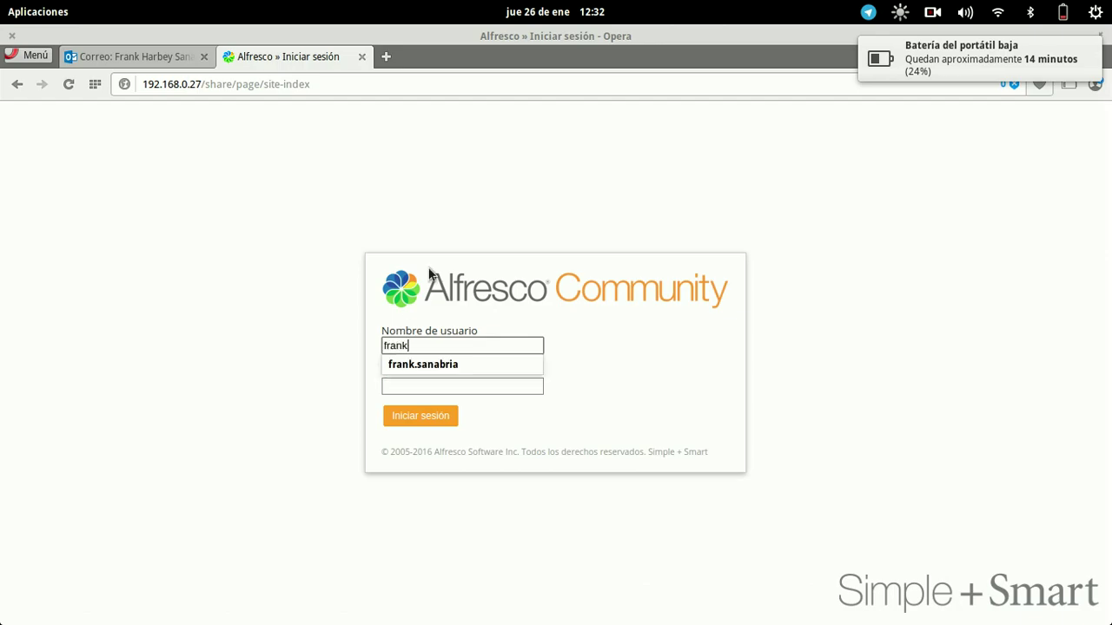
key(Tab)
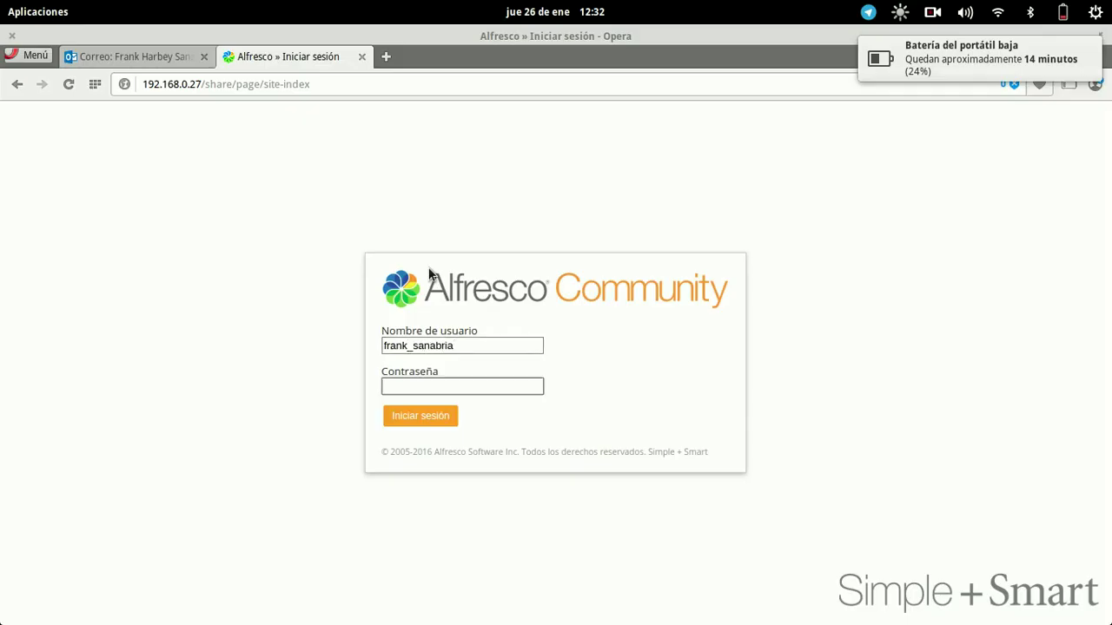
Copy the temporary password from the invitation email into Contraseña and sign in.
click(126, 57)
double_click(563, 524)
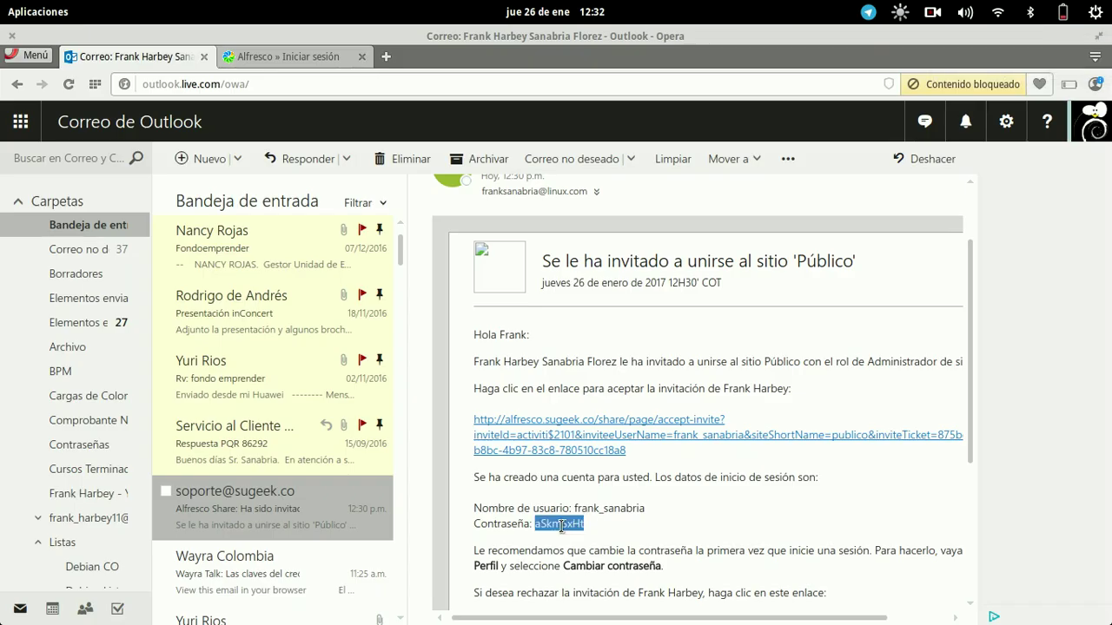
key(ctrl+c)
click(286, 56)
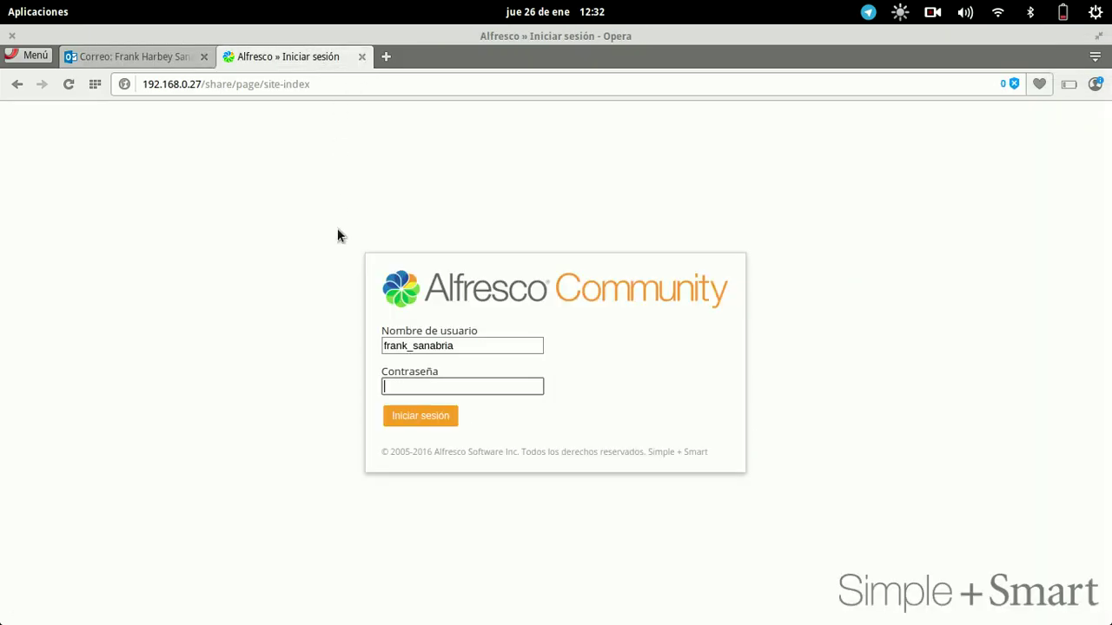
key(ctrl+v)
click(435, 418)
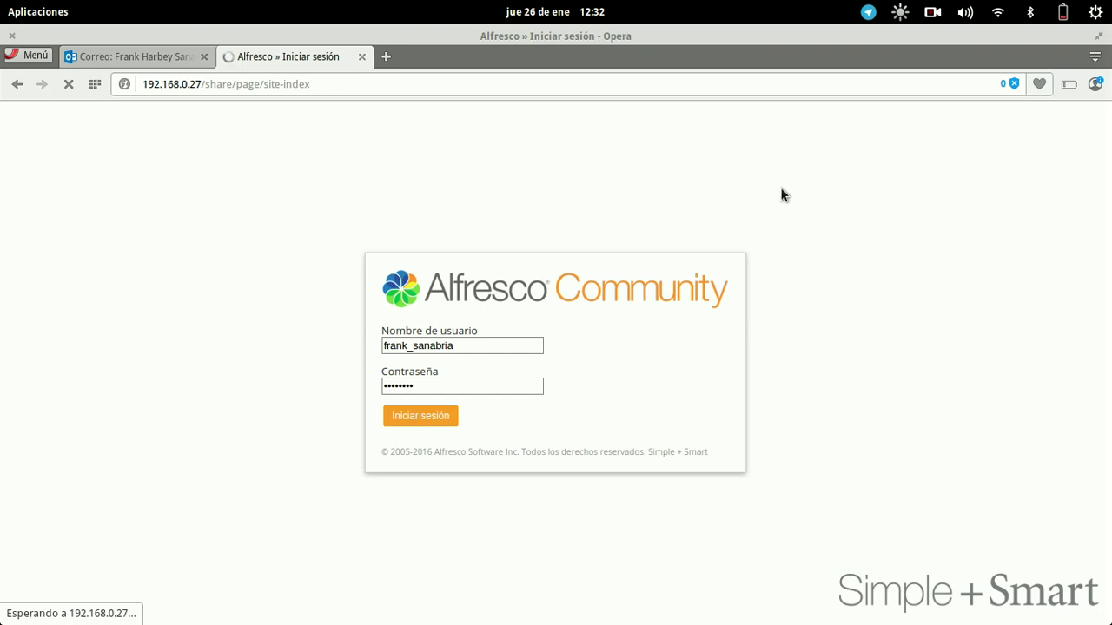